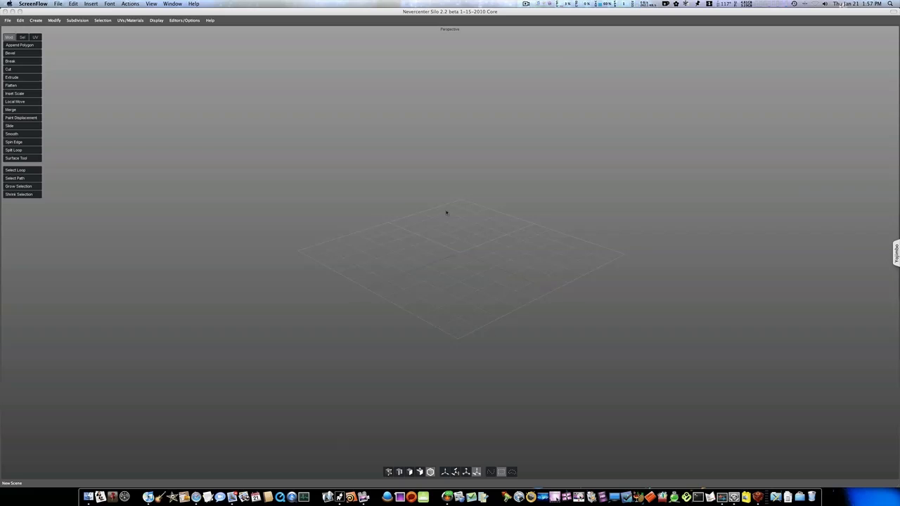
- Create a primitive cube at the centre of the scene
right_click_drag(446, 212, 456, 213, "alt")
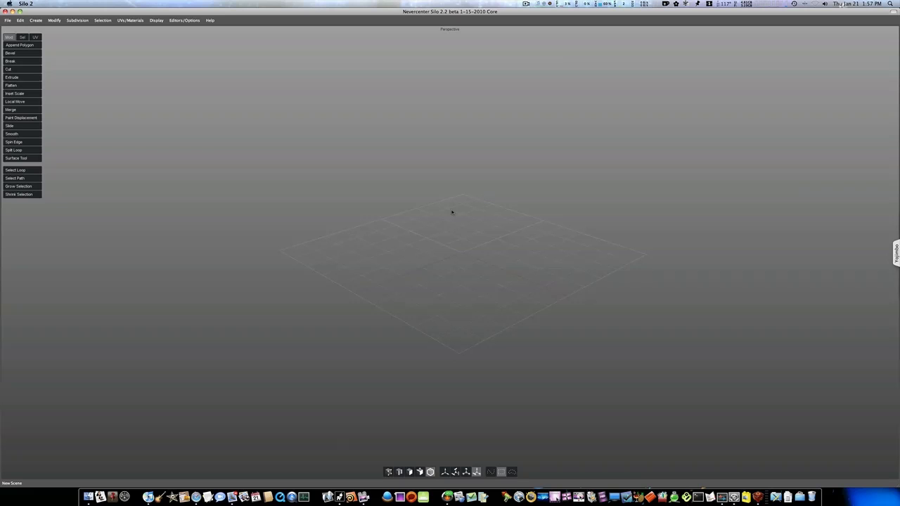
mouse_move(452, 212)
middle_mouse_down()
mouse_move(436, 212)
mouse_move(461, 211)
middle_mouse_up()
right_click_drag(446, 213, 476, 215, "alt")
middle_click_drag(444, 245, 452, 241)
middle_click_drag(470, 209, 469, 213)
key("ctrl+1")
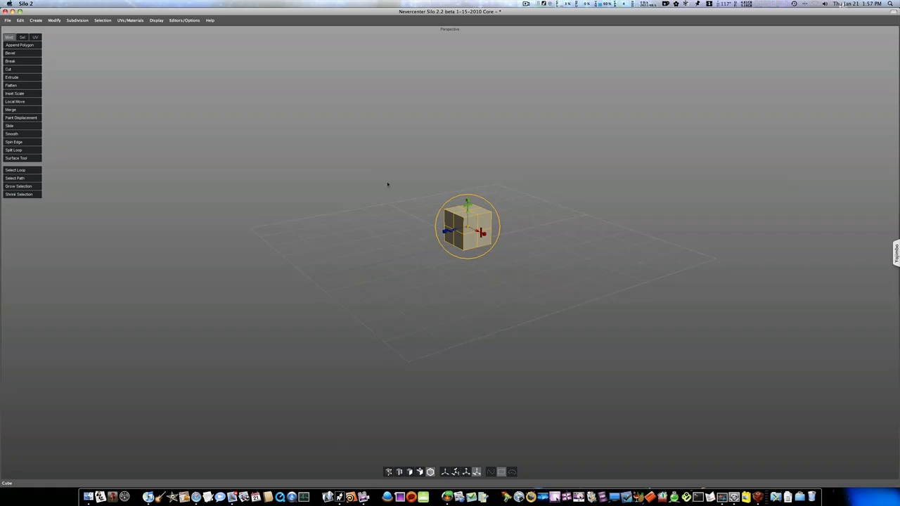
right_click_drag(450, 203, 527, 199, "alt")
middle_click_drag(522, 201, 454, 293, "alt")
left_click_drag(453, 293, 463, 291, "alt")
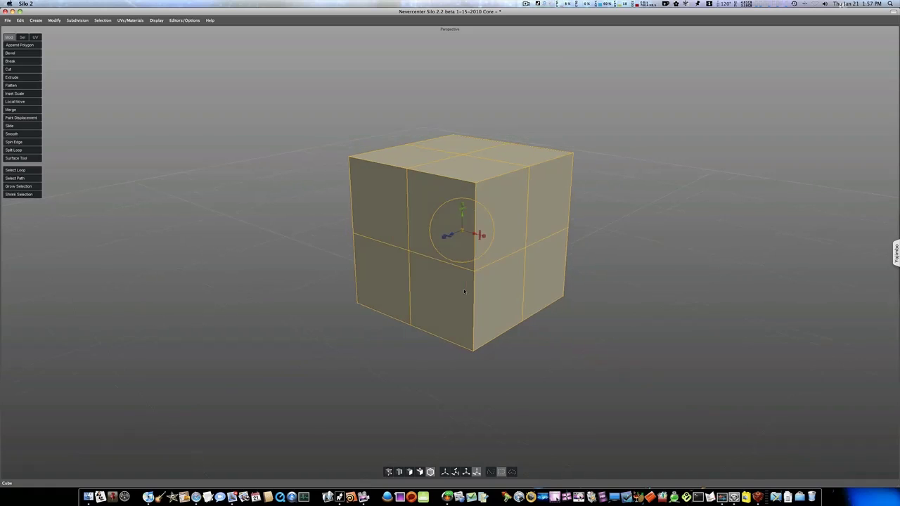
- Delete the three middle edge loops of the cube, leaving a single face on each side
key("s")
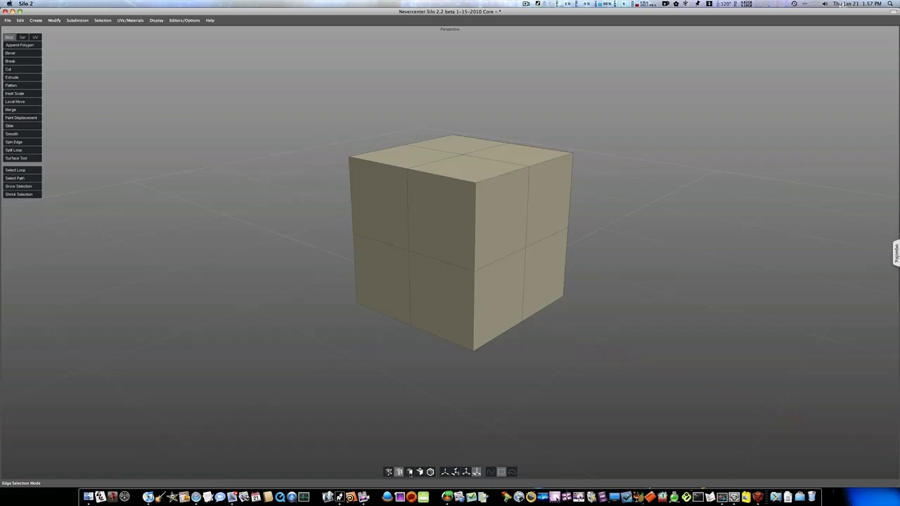
left_click(419, 472)
left_click(430, 472)
left_click(399, 471)
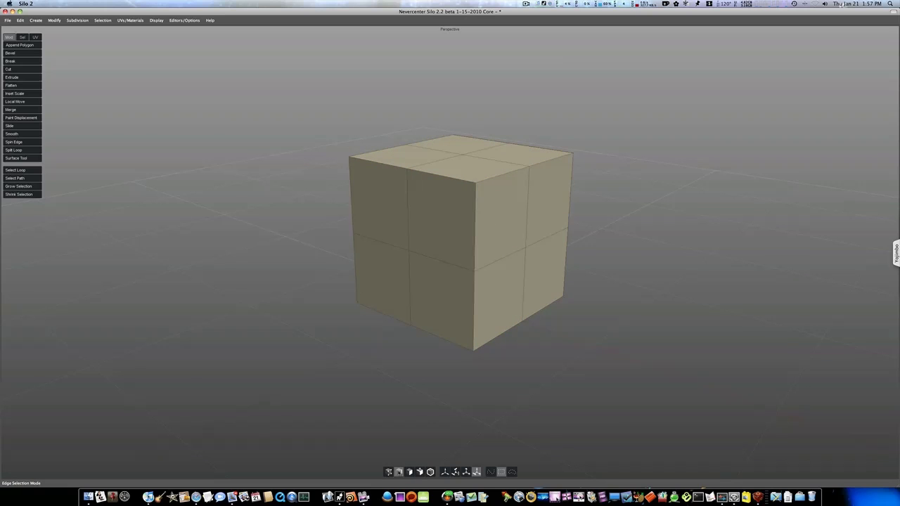
double_click(410, 205)
double_click(430, 253, "shift")
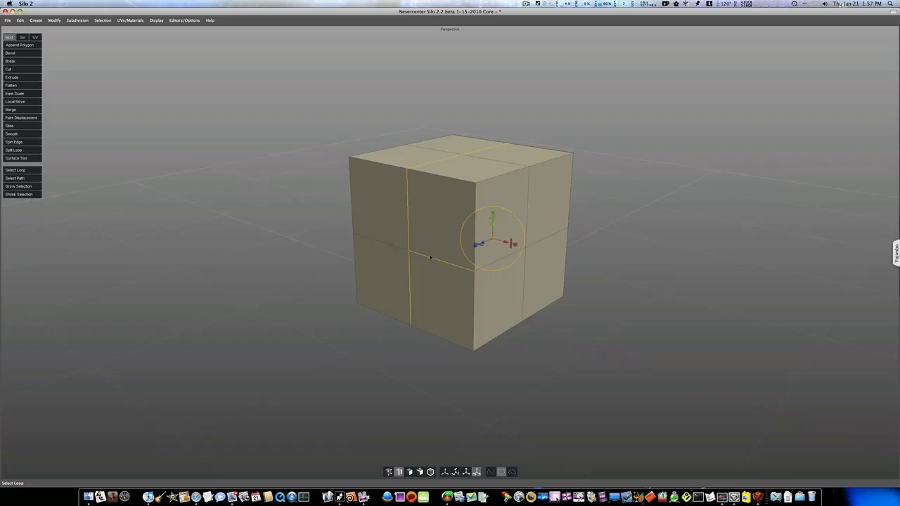
double_click(525, 209, "shift")
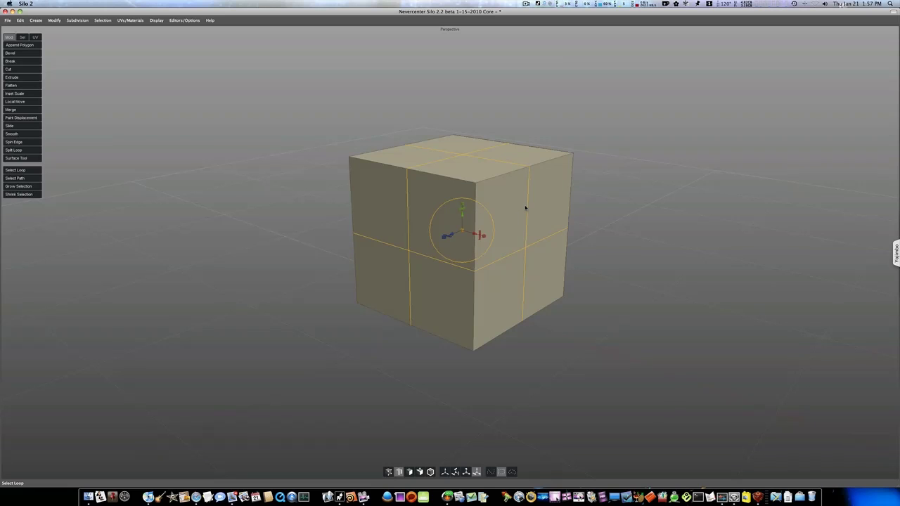
key("BackSpace")
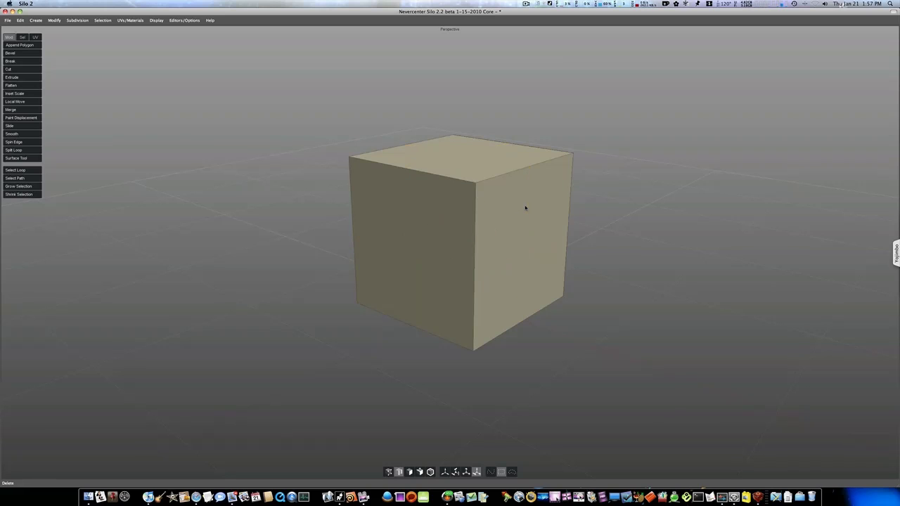
middle_click_drag(515, 211, 541, 217)
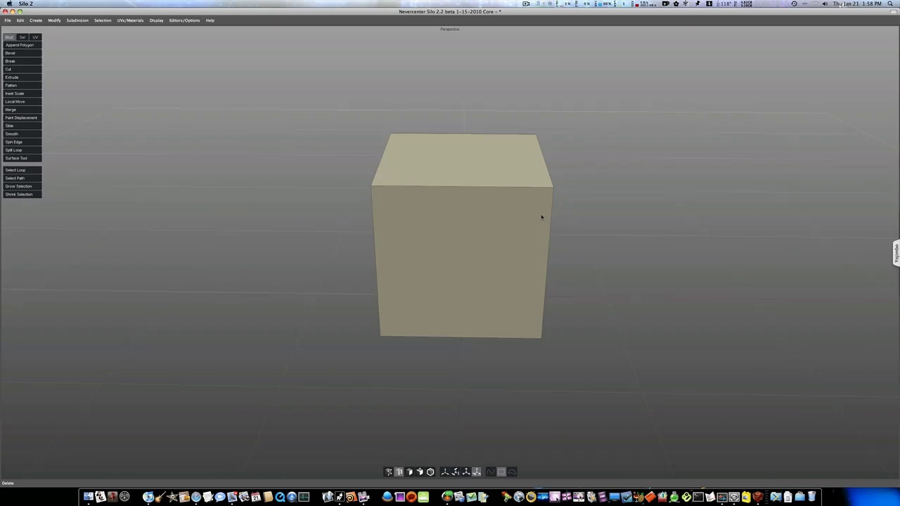
key("2")
left_click(418, 189)
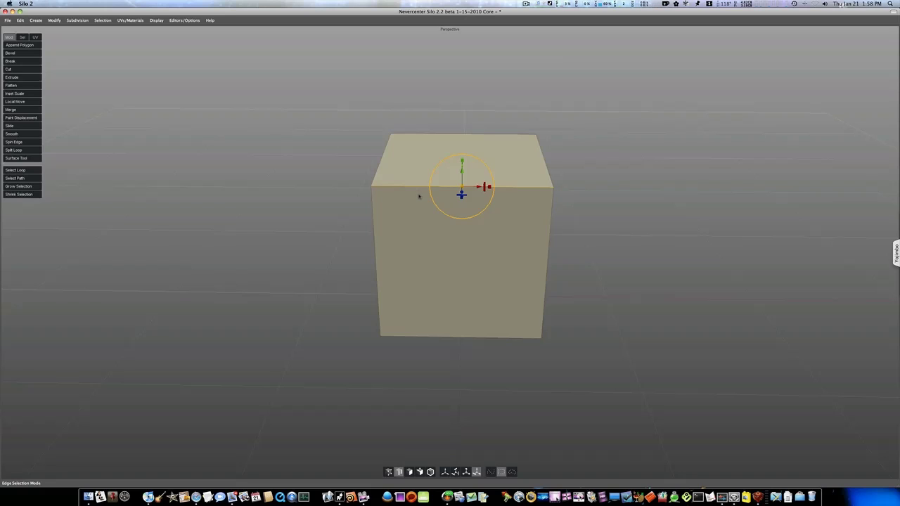
left_click(49, 20)
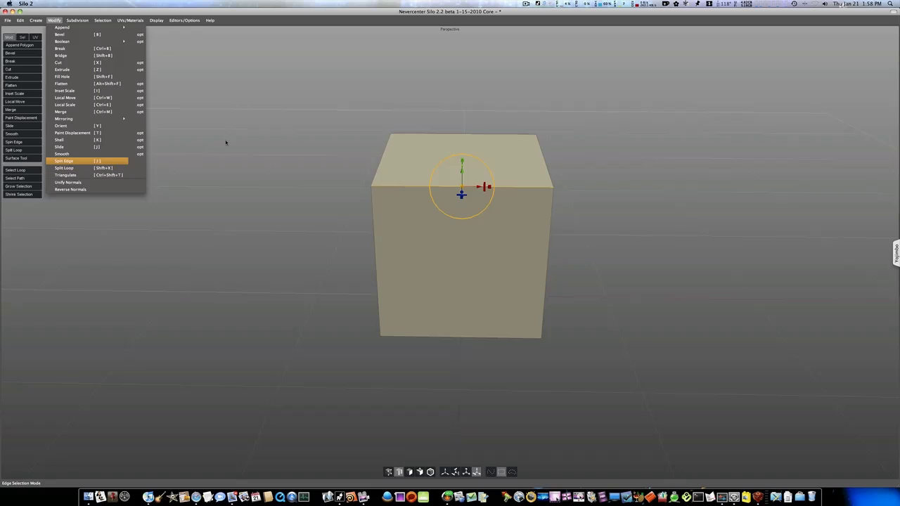
left_click(231, 108)
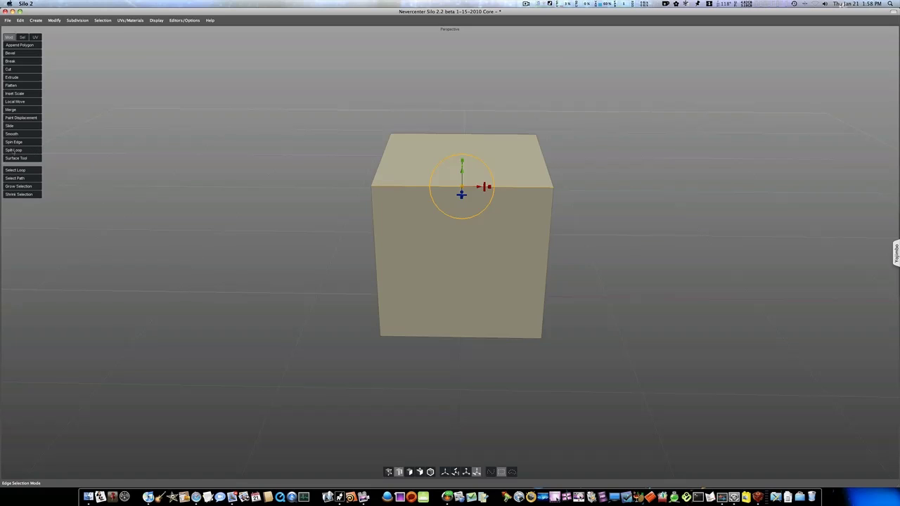
left_click(300, 155)
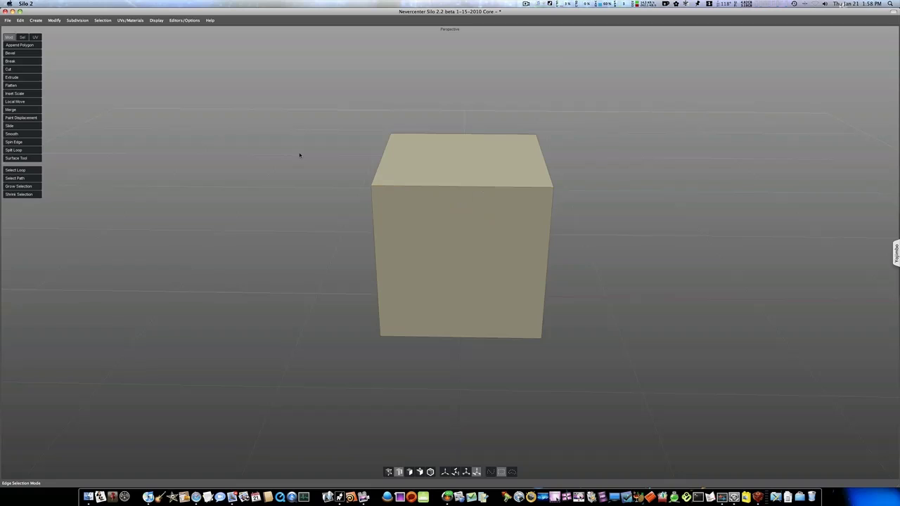
- Split the cube's top front edge with a new vertical edge loop and slide it close to the left side
left_click(423, 188)
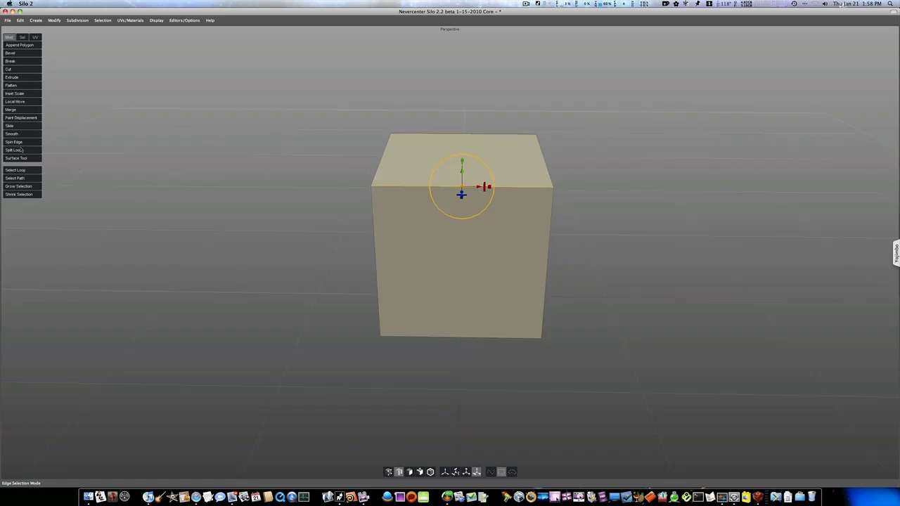
left_click(397, 234)
key("shift+x")
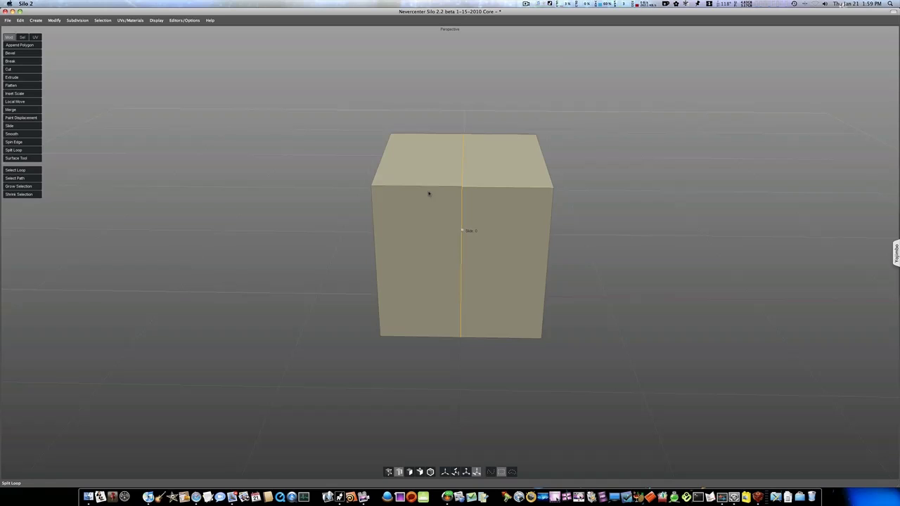
left_click_drag(428, 193, 371, 194)
- Split the remaining top front edge with a second vertical loop and slide it close to the right side
left_click(479, 188)
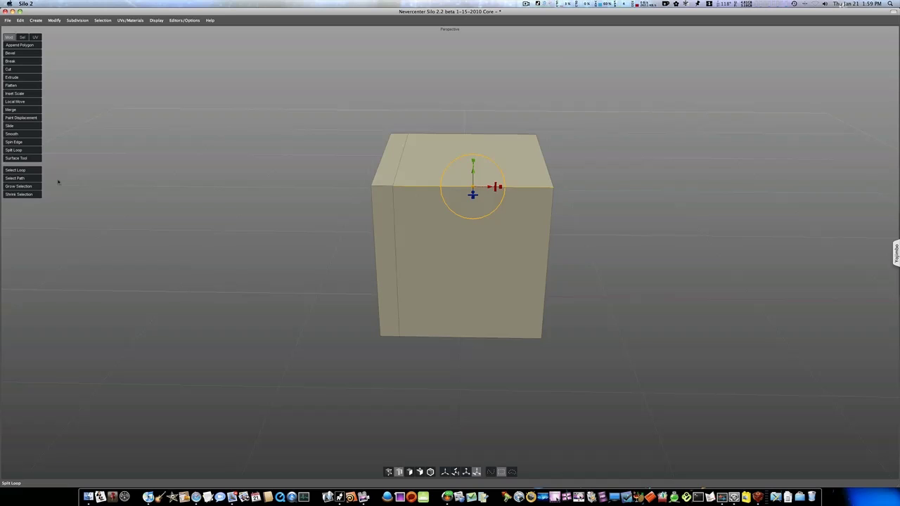
left_click(31, 152)
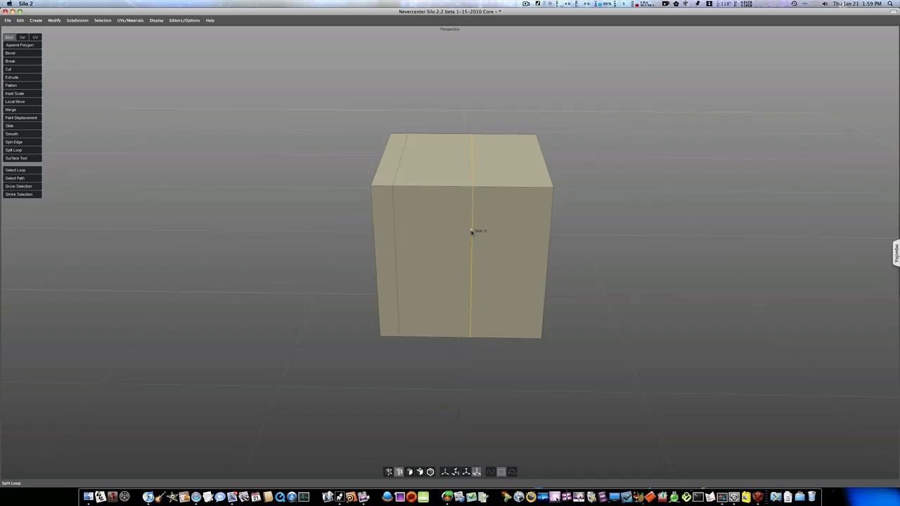
left_click_drag(471, 231, 520, 233)
left_click(560, 224)
- Split the cube's side with an edge loop running across its width and slide it close to the back face
middle_click_drag(635, 231, 613, 250)
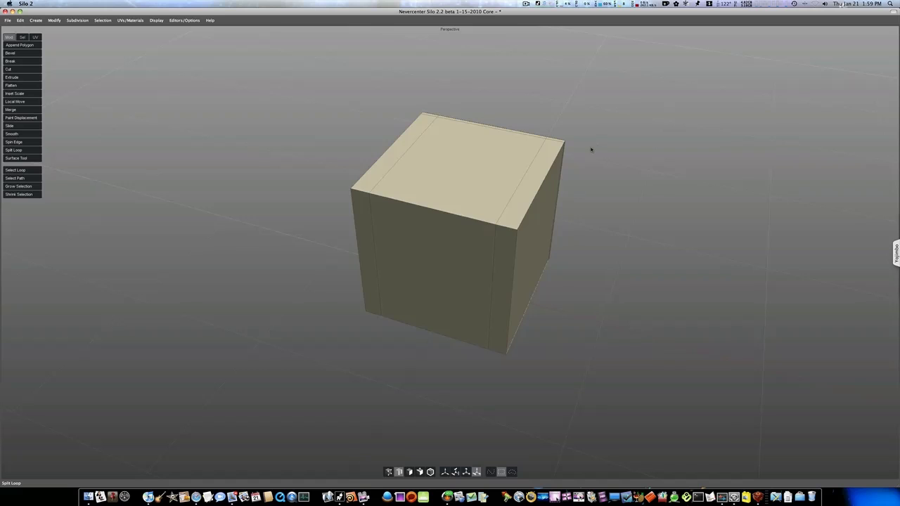
right_click_drag(591, 149, 622, 148, "alt")
left_click_drag(623, 149, 589, 164, "alt")
middle_click_drag(588, 164, 528, 303, "alt")
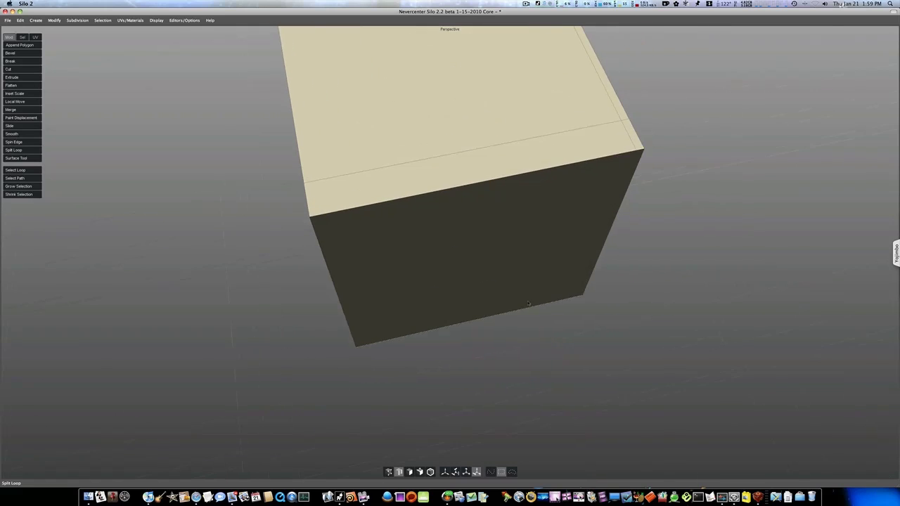
left_click_drag(529, 302, 608, 180, "alt")
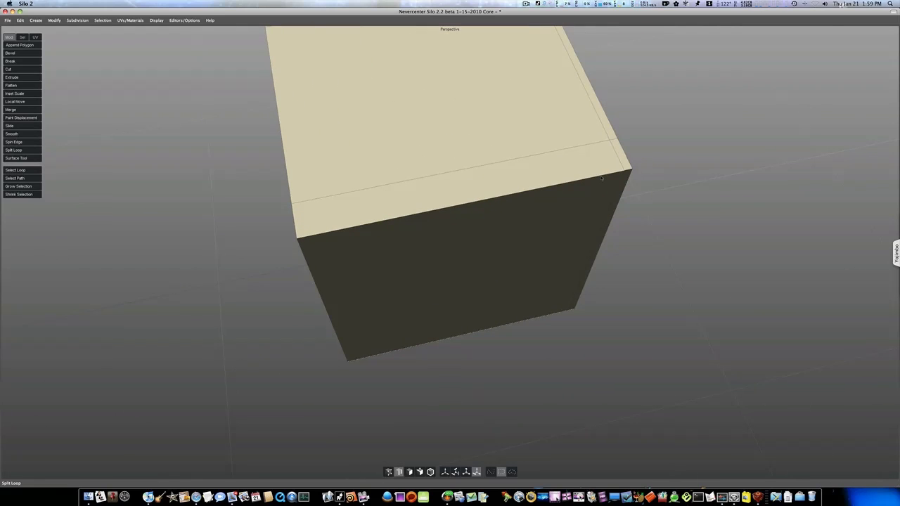
left_click_drag(430, 173, 712, 174)
right_click_drag(641, 218, 604, 218, "alt")
left_click_drag(604, 218, 641, 208, "alt")
- Add two horizontal edge loops around the cube, one slid close to the bottom and one close to the top
middle_click_drag(641, 209, 570, 321)
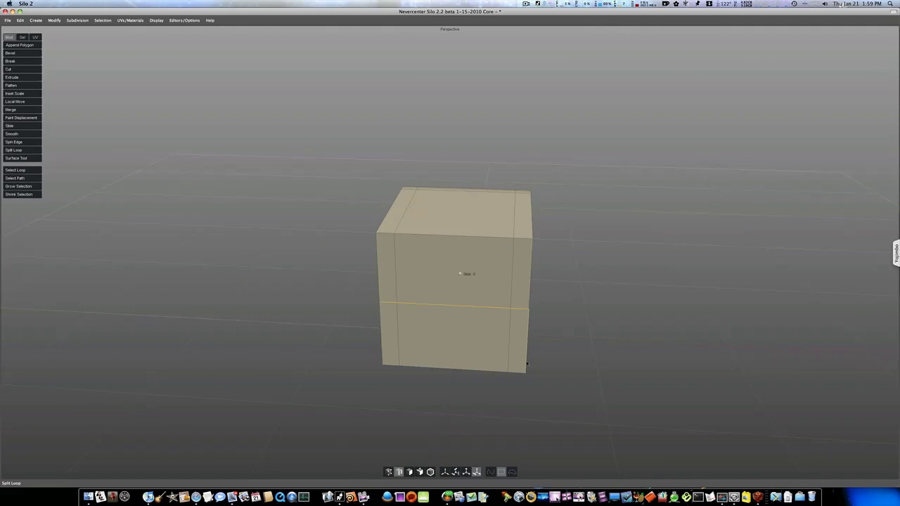
left_click_drag(461, 274, 587, 364)
left_click(514, 248)
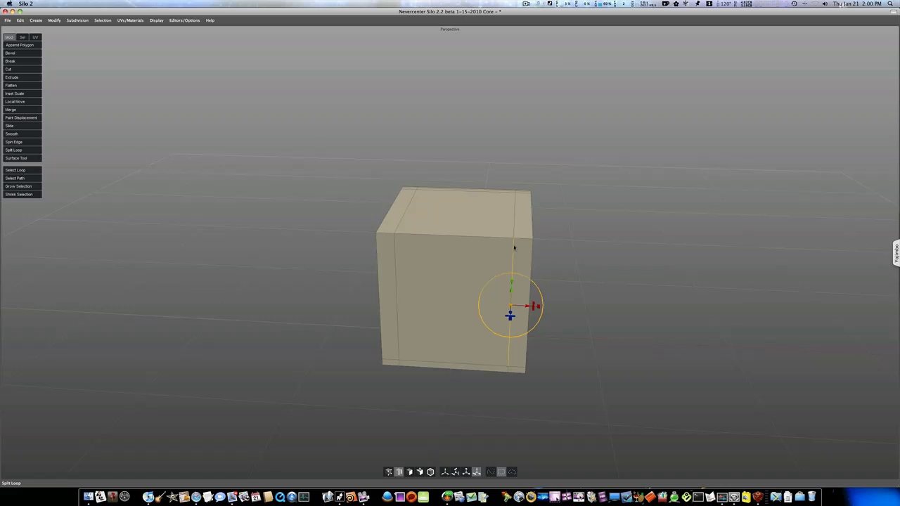
left_click_drag(519, 258, 574, 252)
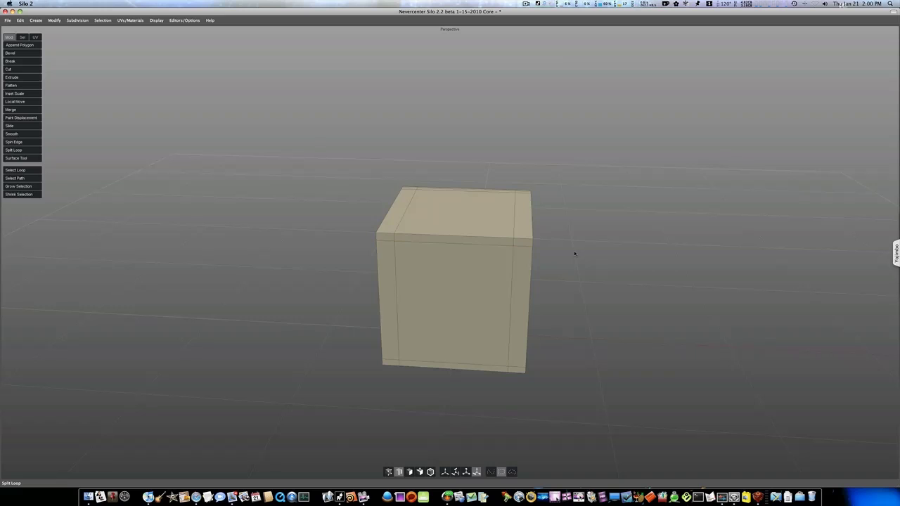
- Split the side faces with one more edge loop and slide it close to the front face
middle_click_drag(574, 252, 537, 250)
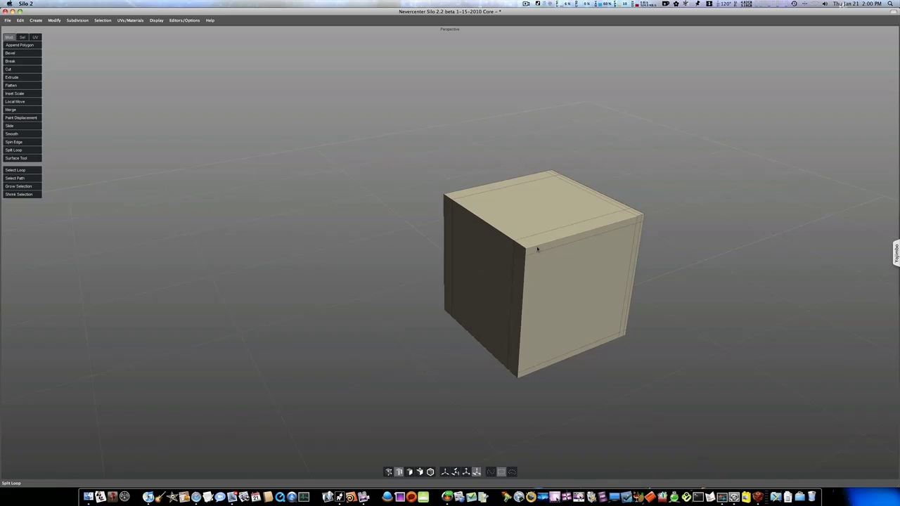
left_click_drag(537, 249, 481, 261)
middle_click_drag(482, 261, 538, 283)
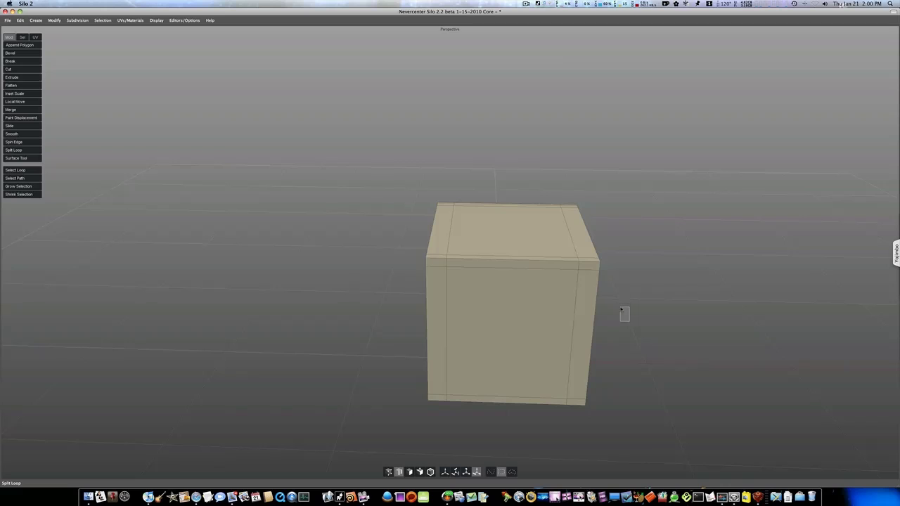
- Subdivide the cube several times to preview its rounded edges from another angle, and return it to the unsubdivided control mesh
key("c")
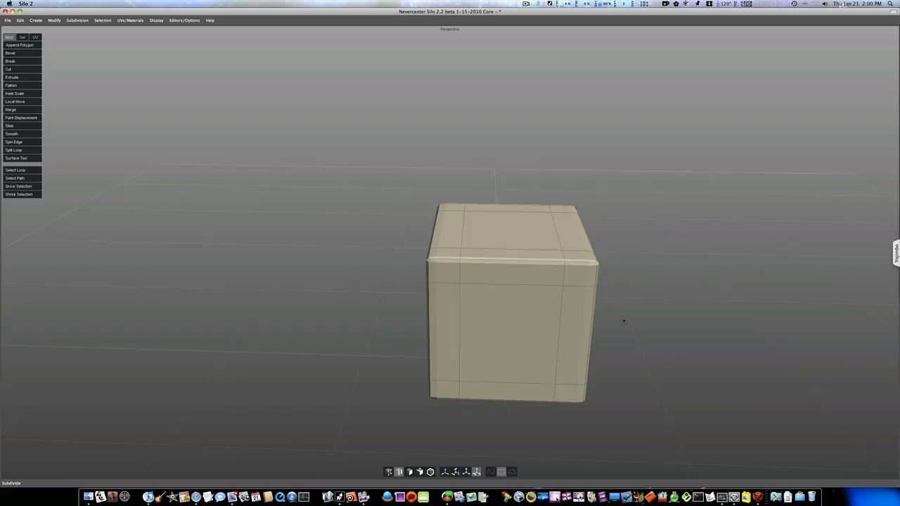
key("c")
key("c")
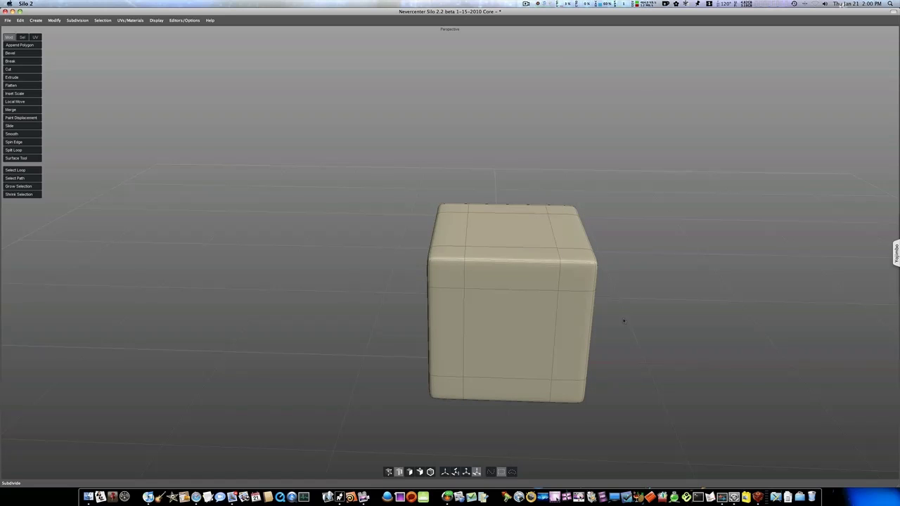
left_click_drag(630, 321, 580, 301, "alt")
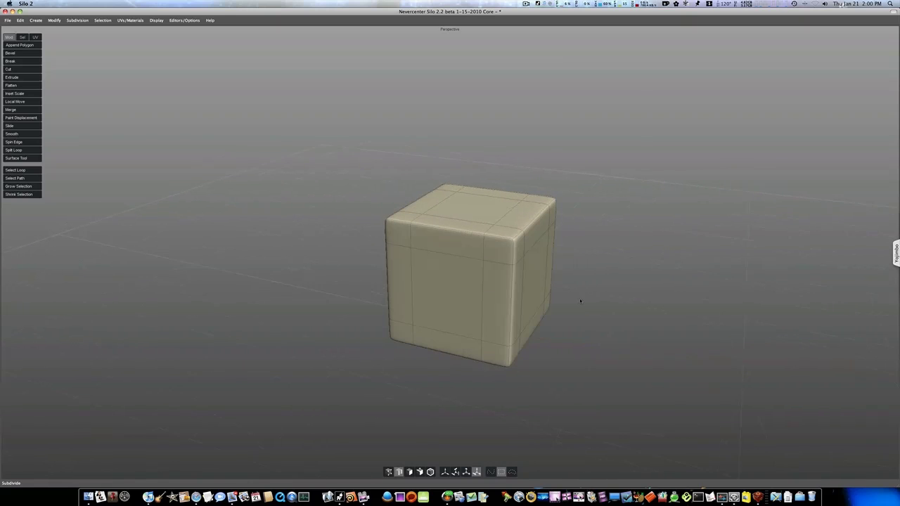
key("shift+c")
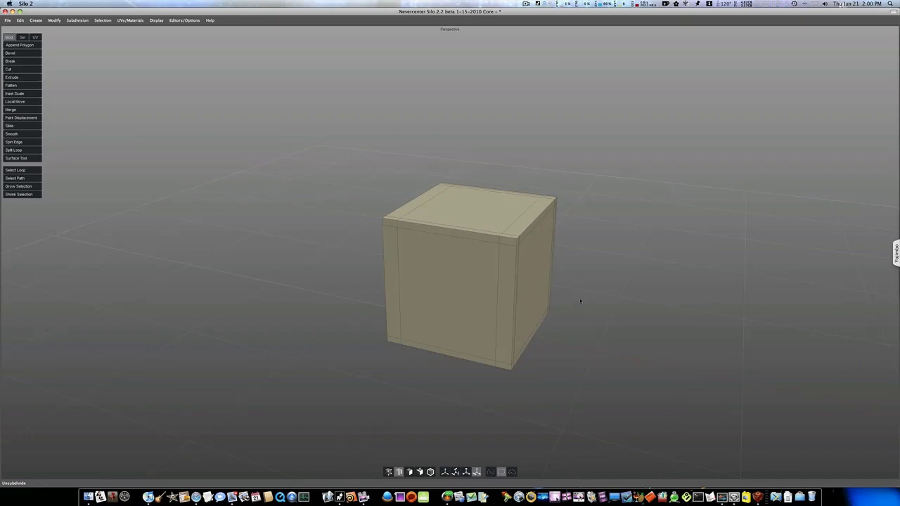
- Step the cube's subdivision up and down to compare smoothing levels, ending at the unsubdivided mesh
key("c")
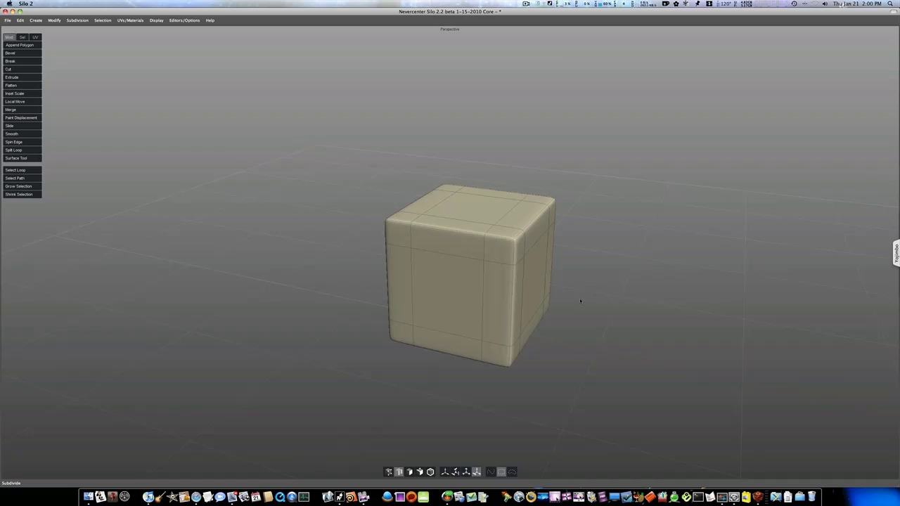
key("v")
key("v")
key("v")
key("c")
key("c")
key("c")
key("v")
key("v")
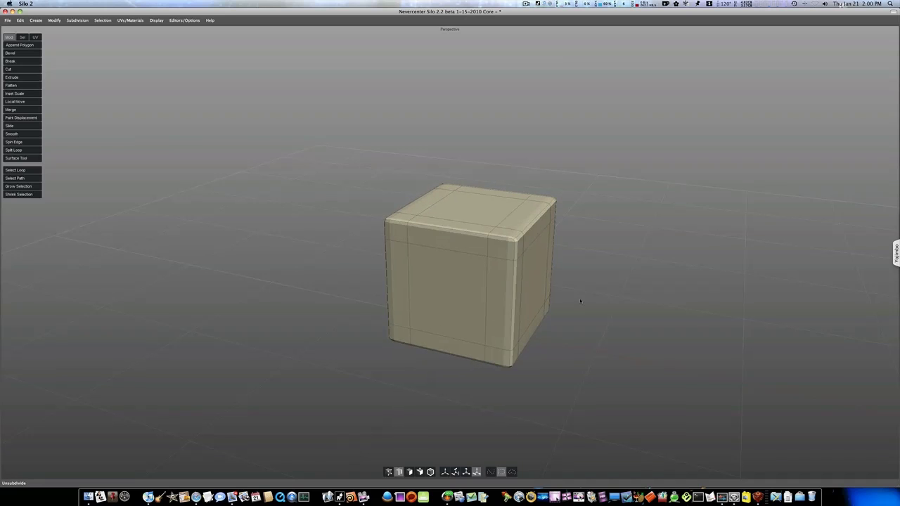
key("shift+c")
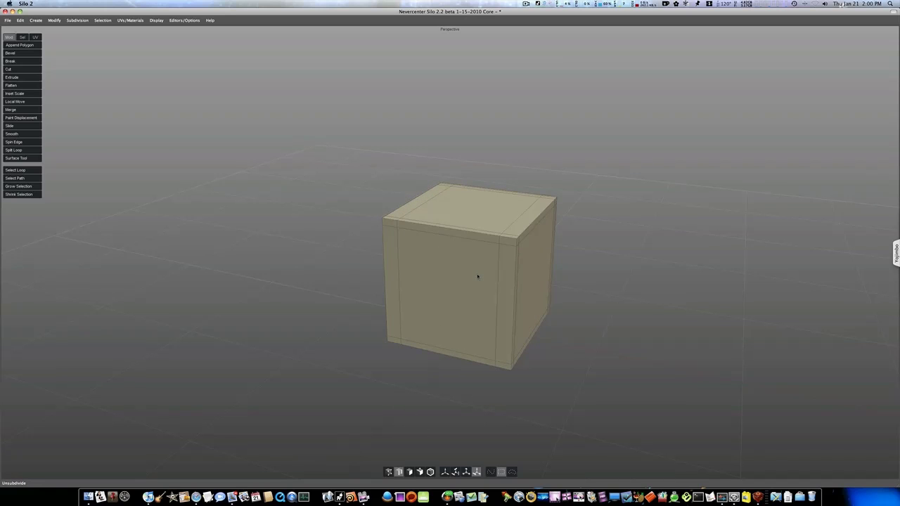
- Try the Smooth operation on all faces of the cube and inspect the result from another angle
key("d")
double_click(478, 277)
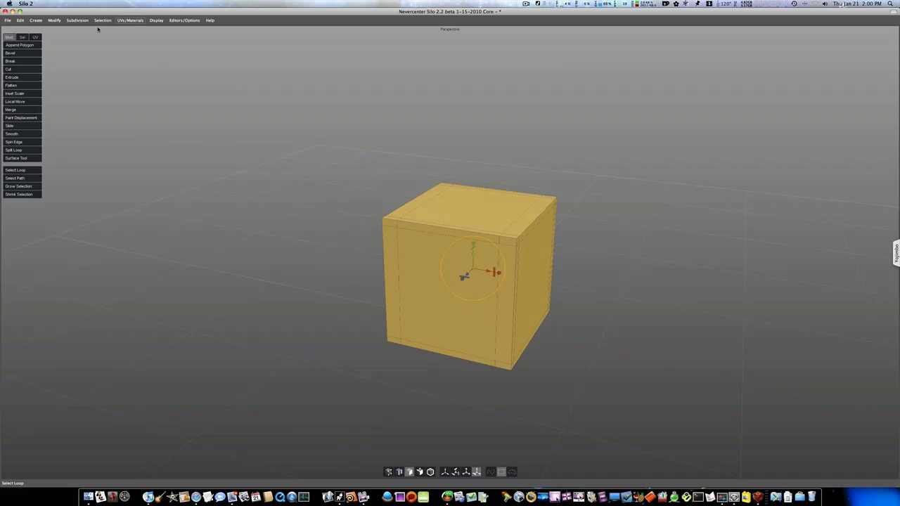
left_click(77, 20)
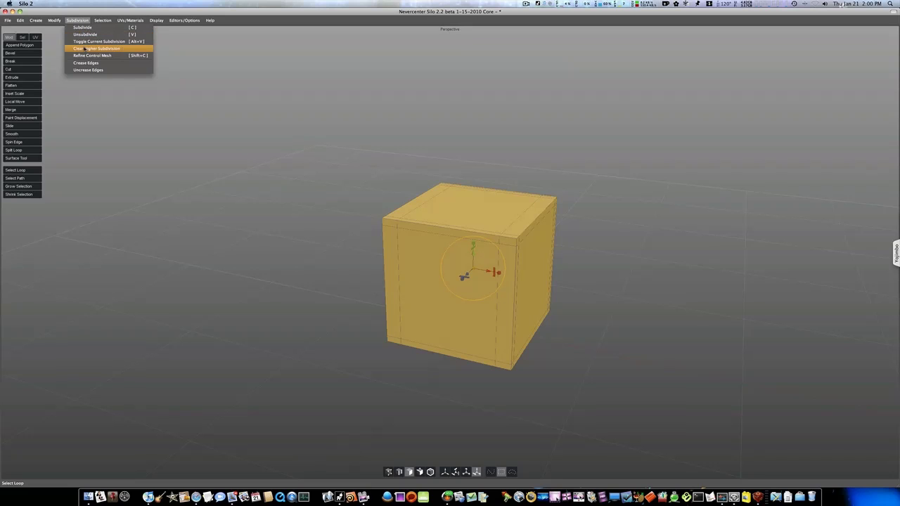
mouse_move(55, 20)
mouse_move(59, 119)
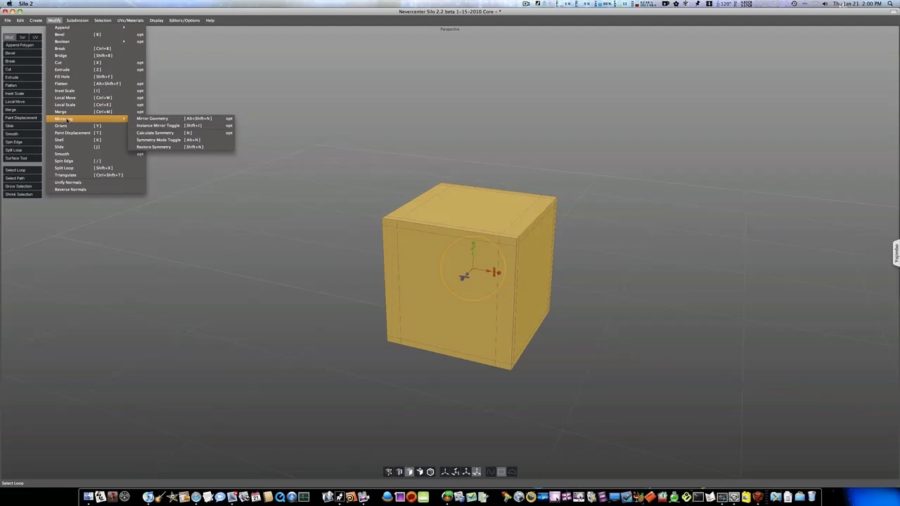
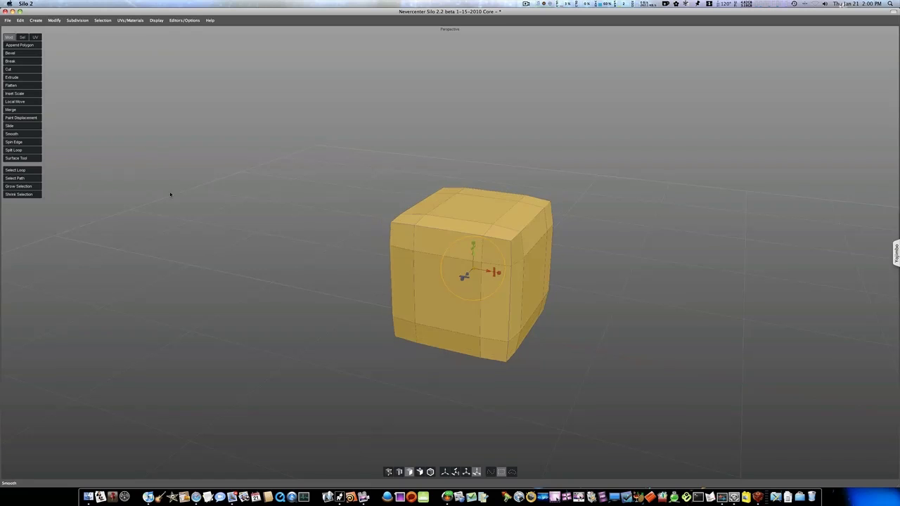
left_click(588, 256)
middle_click_drag(588, 256, 515, 256)
right_click_drag(513, 257, 643, 268)
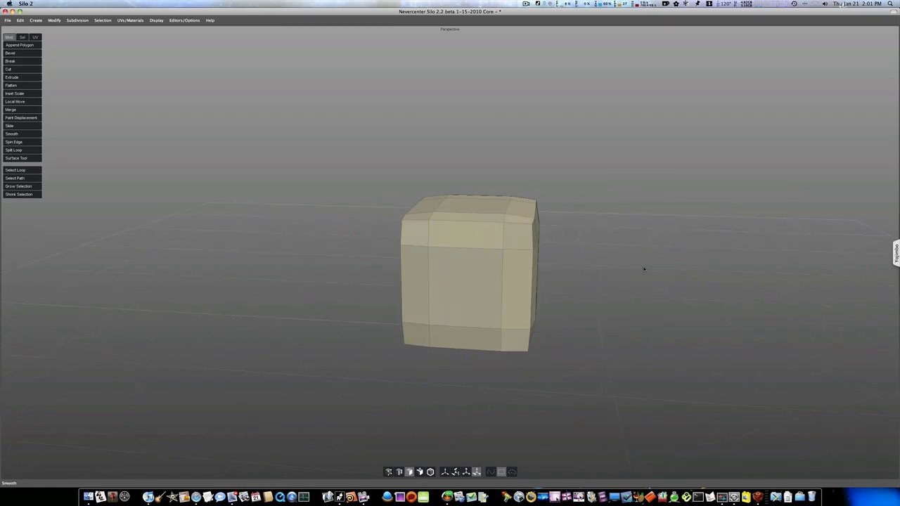
- Subdivide the original cube to preview its rounded edges, and return it to the unsubdivided control mesh
key("c")
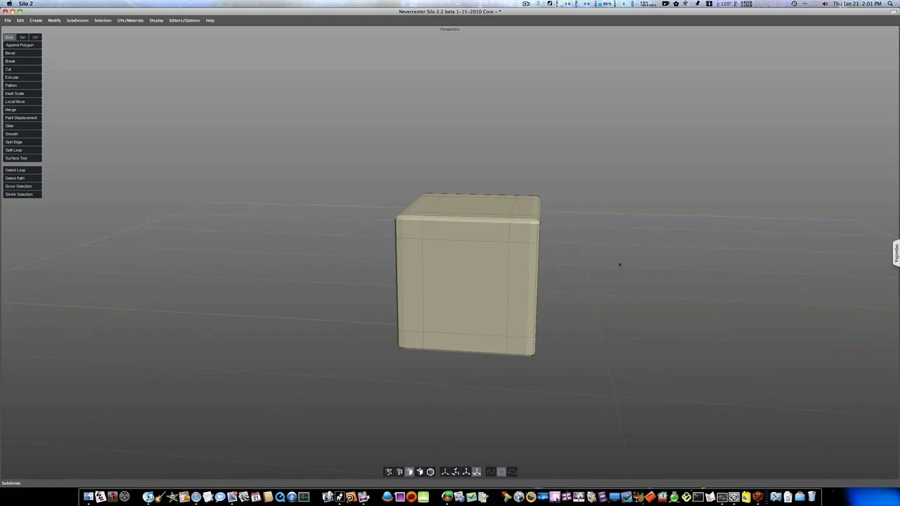
key("v")
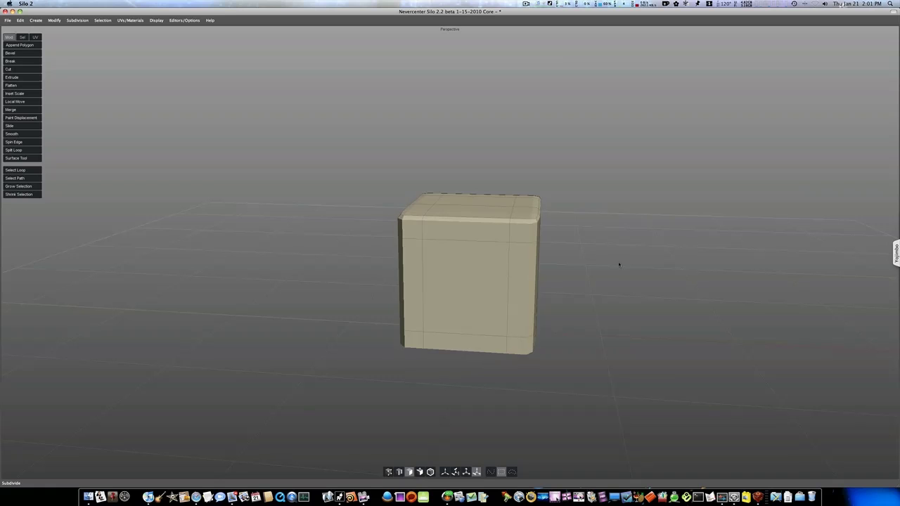
key("v")
key("shift+c")
mouse_move(619, 264)
middle_mouse_down()
mouse_move(626, 271)
mouse_move(612, 275)
mouse_move(585, 263)
mouse_move(602, 263)
mouse_move(622, 288)
mouse_move(607, 275)
middle_mouse_up()
- Delete the wide central faces on the cube's top and front
key("d")
left_click(492, 232)
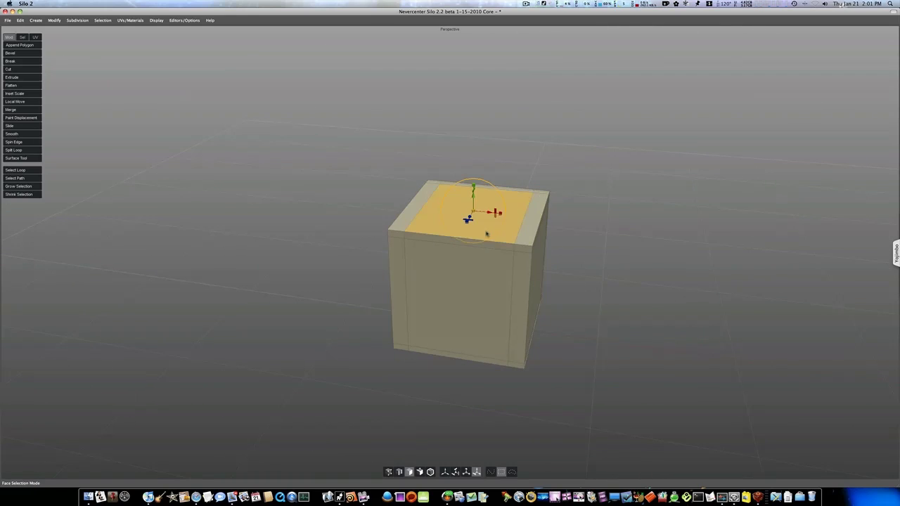
left_click(447, 274, "shift")
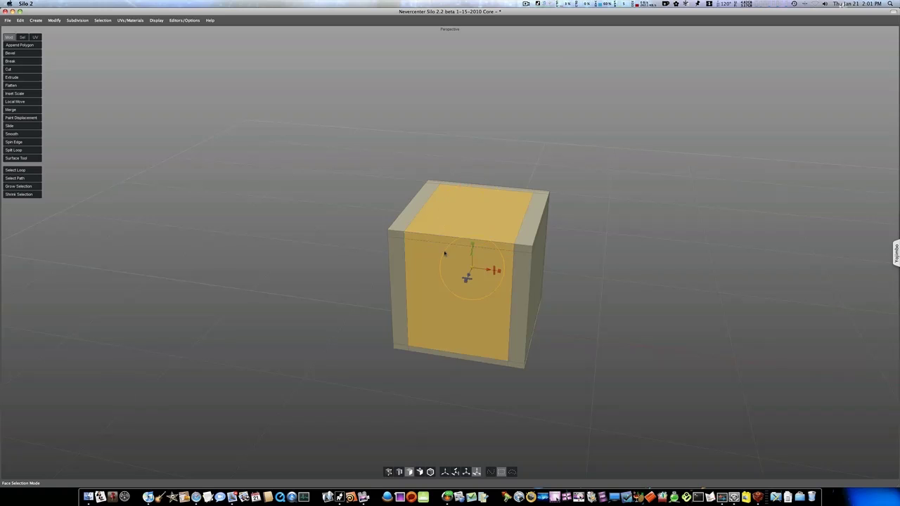
key("Delete")
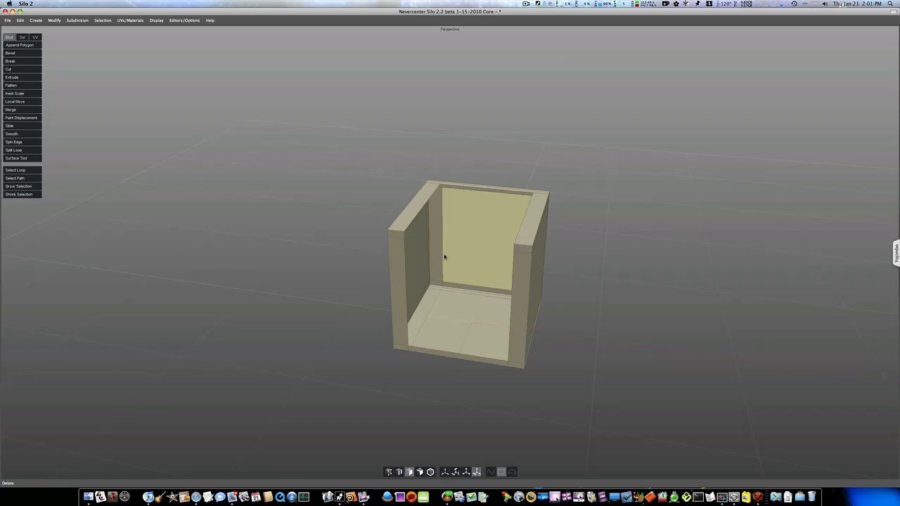
- Select the inner top edges of both side walls along the opening
mouse_move(450, 257)
middle_mouse_down()
mouse_move(518, 261)
mouse_move(528, 248)
mouse_move(450, 247)
mouse_move(444, 257)
middle_mouse_up()
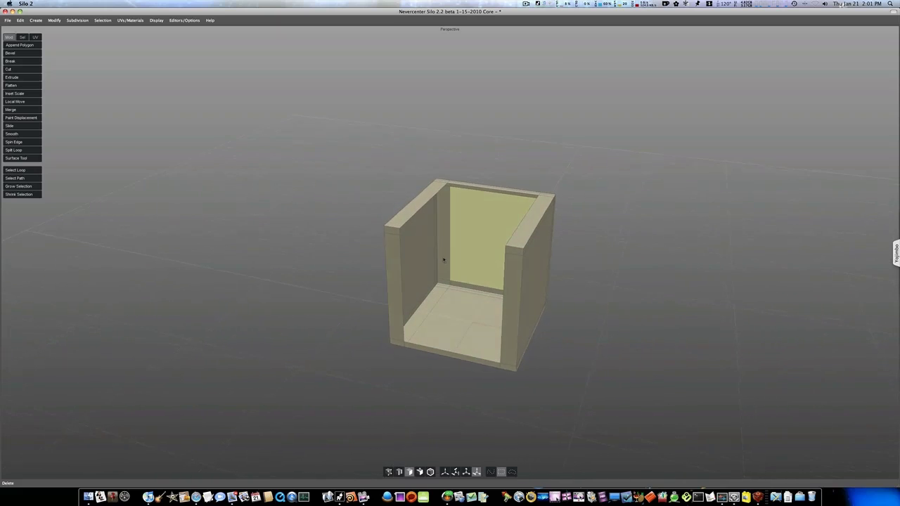
key("2")
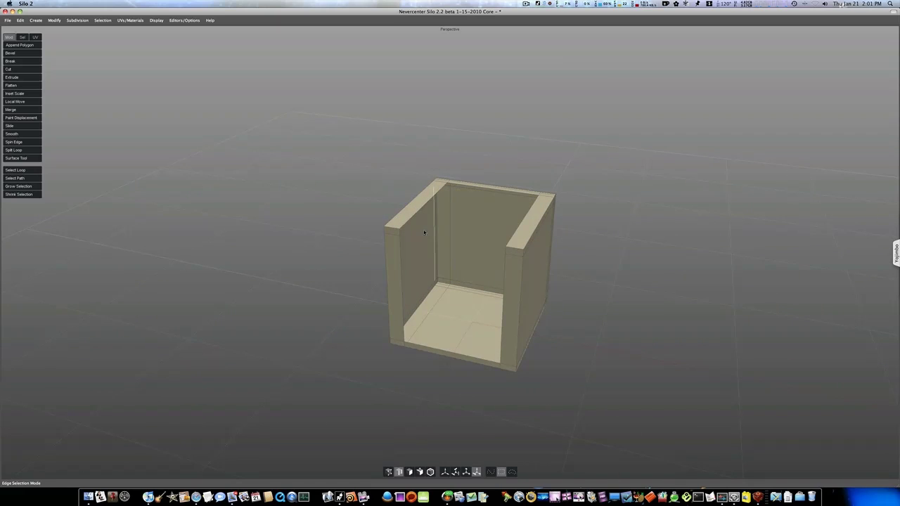
left_click(420, 235)
middle_click_drag(422, 244, 463, 165)
left_click(36, 20)
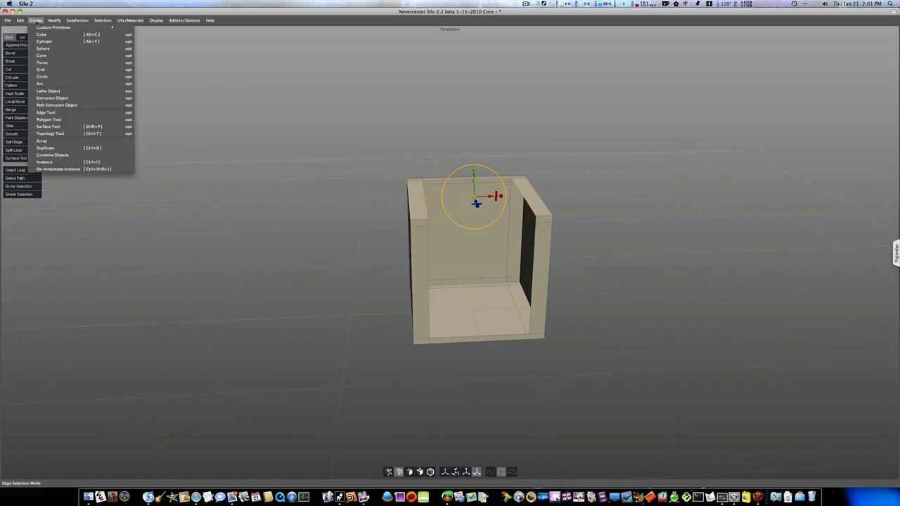
mouse_move(54, 21)
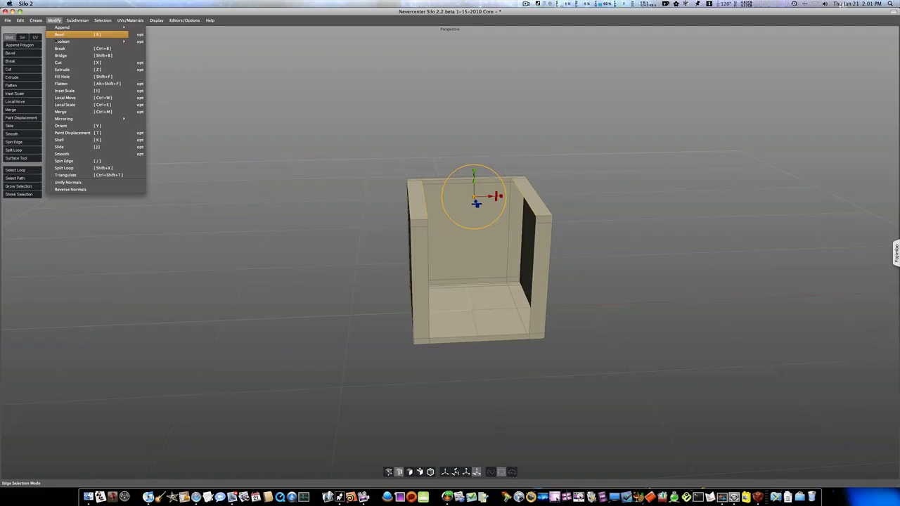
left_click(237, 158)
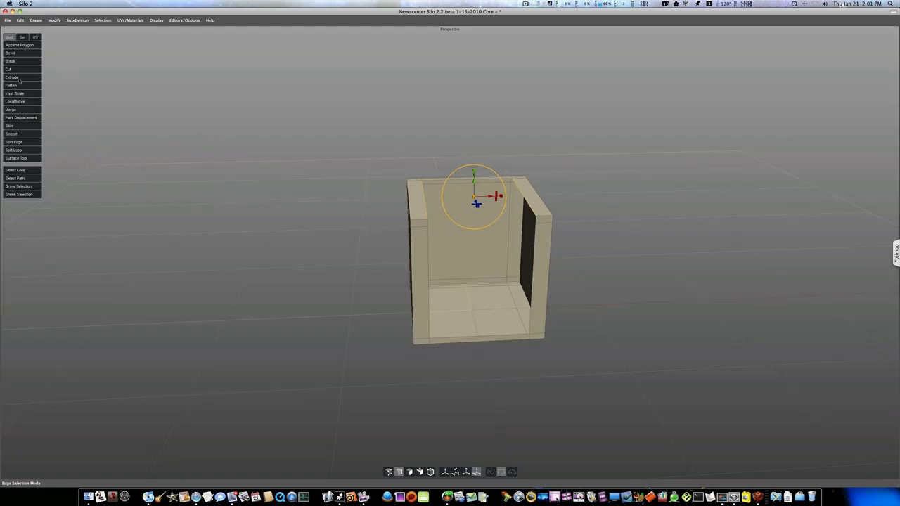
- Set the Extrude default amount to 0.194872 with Keep Faces Together left enabled, and close the options
left_click(55, 21)
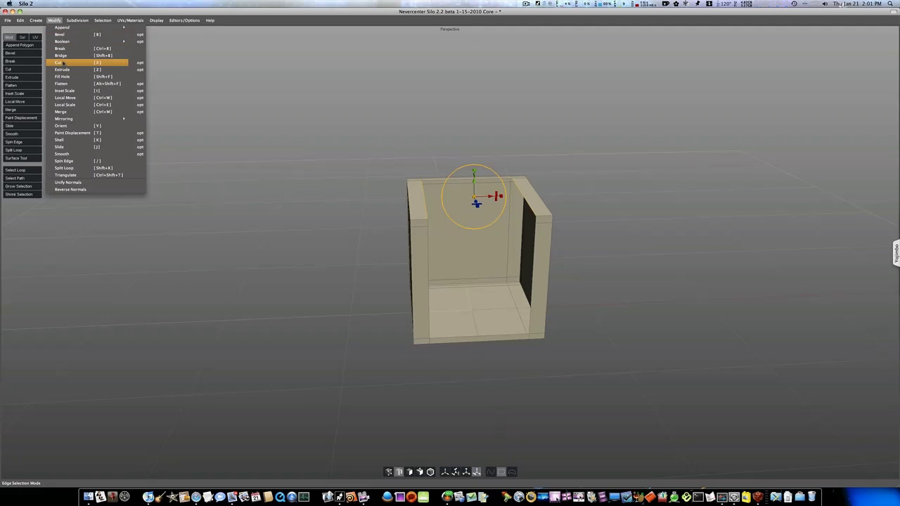
left_click(140, 71)
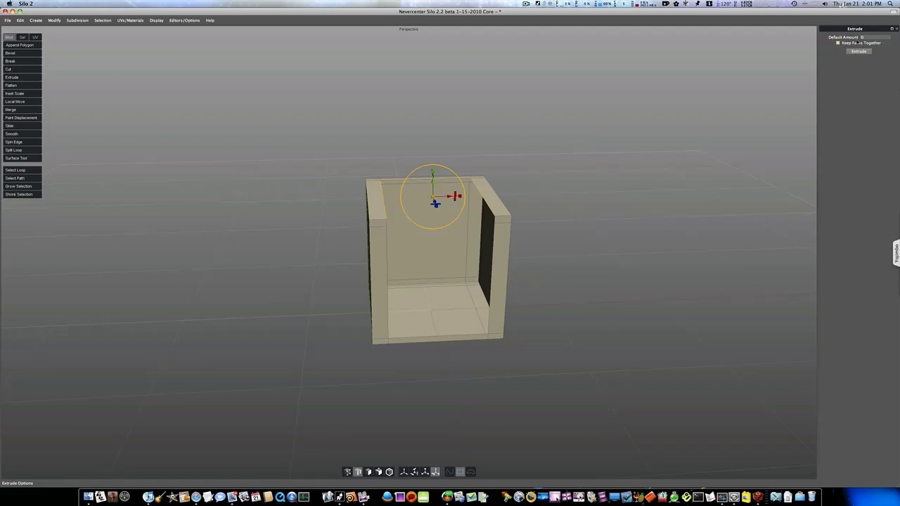
left_click(868, 37)
double_click(876, 38)
left_click(36, 20)
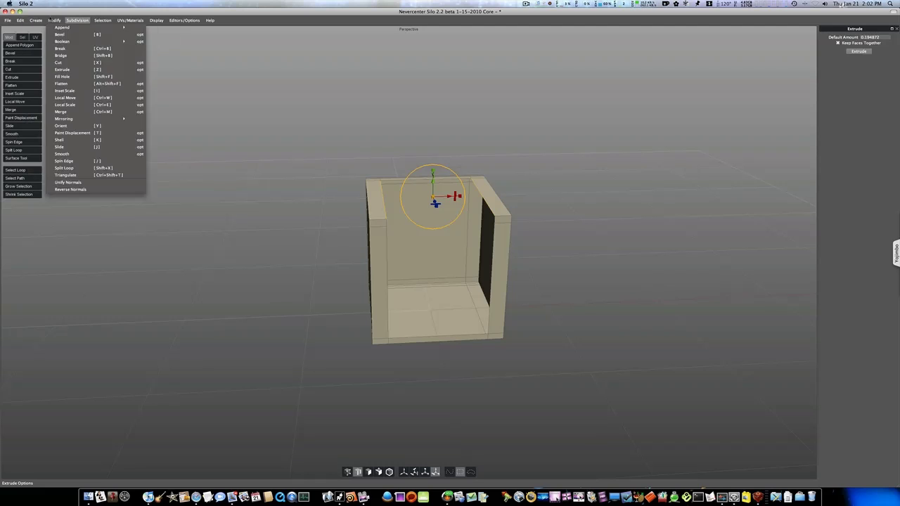
left_click(50, 18)
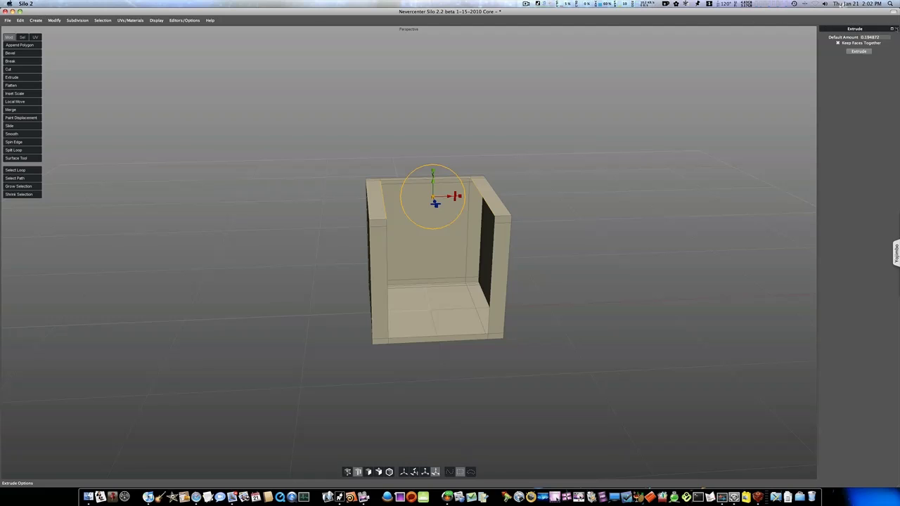
left_click(895, 28)
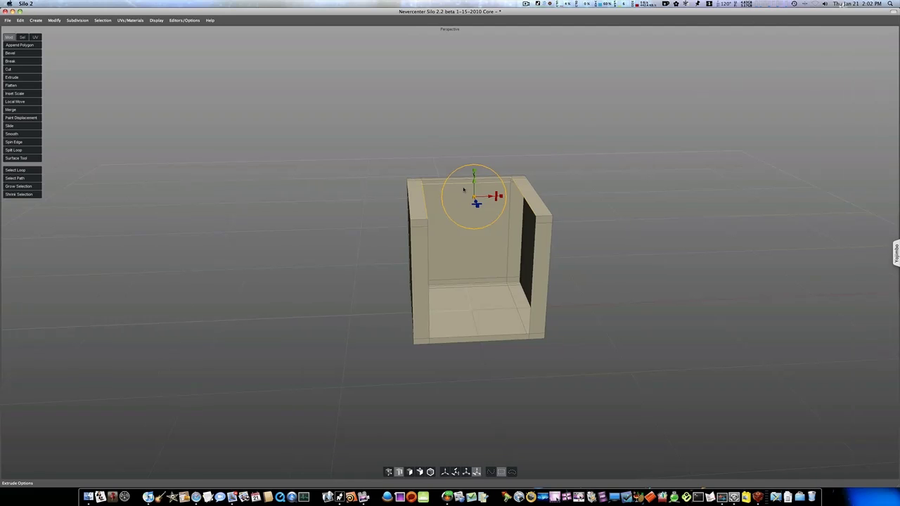
- Extrude the two inner top edges downward past the middle of the box to form the inner side walls
left_click_drag(473, 180, 482, 244)
middle_click_drag(490, 246, 472, 236)
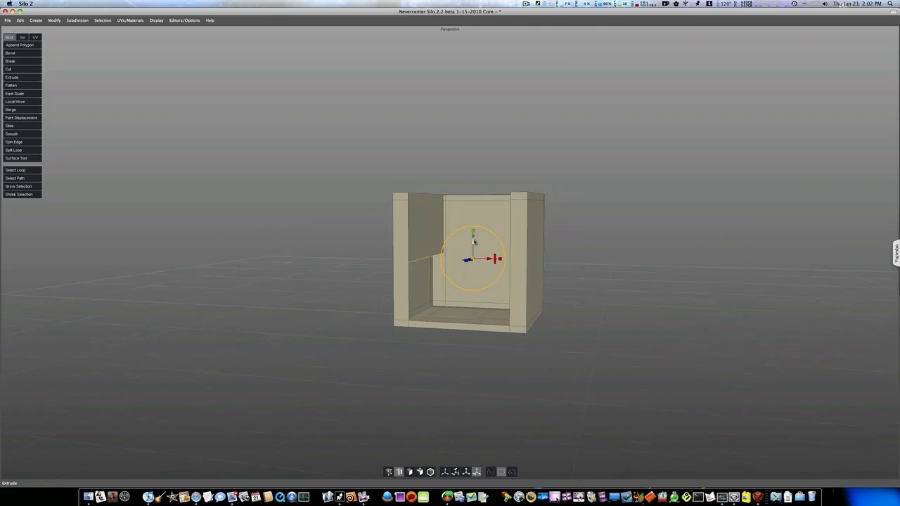
left_click_drag(473, 242, 474, 264)
left_click(566, 296)
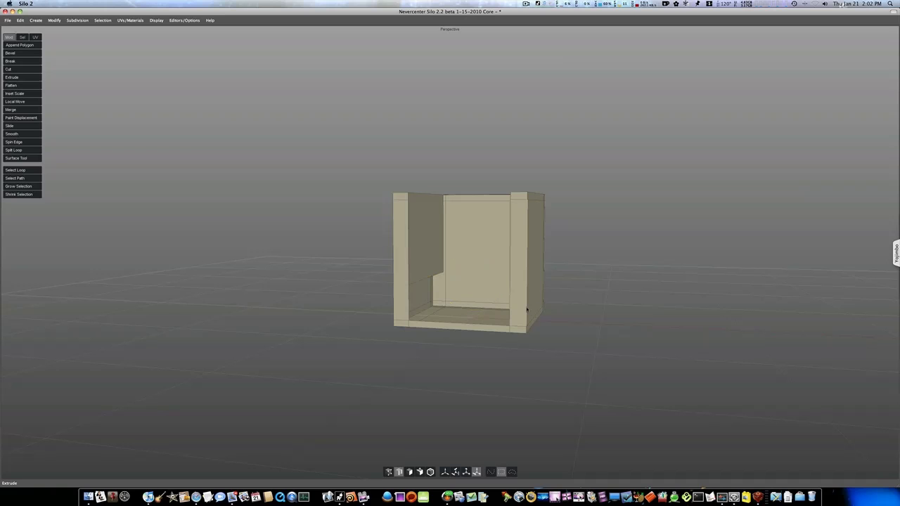
- Add a horizontal edge loop around the lower part of the box with Split Loop
key("shift+x")
left_click_drag(527, 310, 553, 309)
left_click(569, 303)
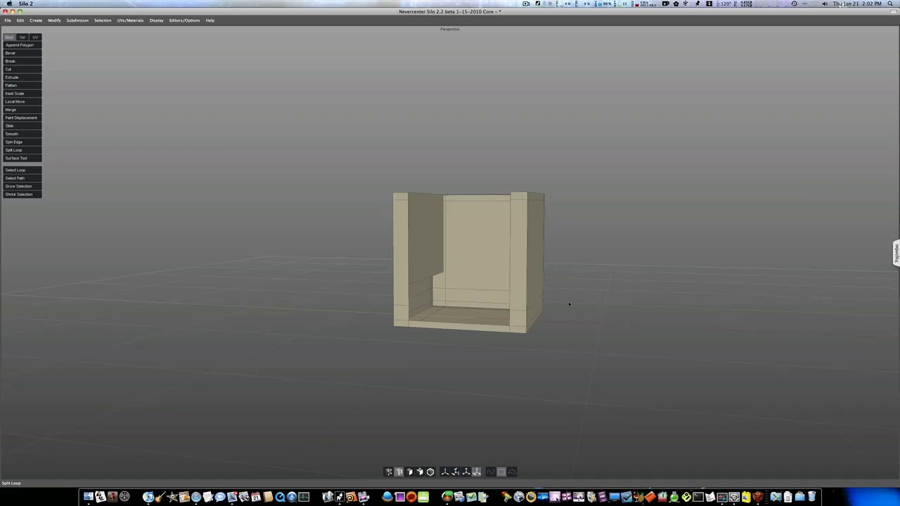
- Select the lower edges of both inner walls and adjust their height against the new horizontal loop
left_click(427, 281)
left_click_drag(434, 291, 474, 280, "alt")
left_click(520, 277, "shift")
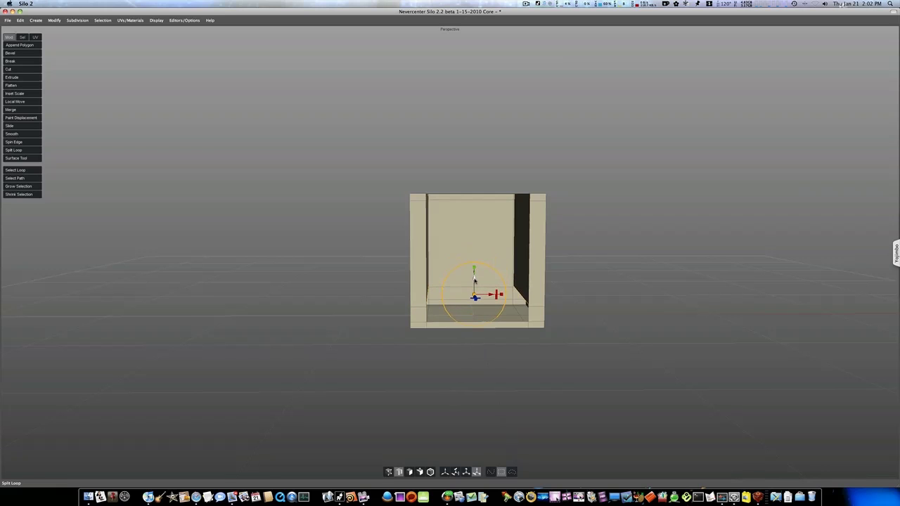
right_click_drag(474, 280, 493, 280, "alt")
mouse_move(493, 280)
left_mouse_down("alt")
mouse_move(486, 275)
mouse_move(487, 299)
mouse_move(488, 283)
left_mouse_up("alt")
left_click(640, 288)
- Raise the new horizontal edge loop to the height of the inner walls' lower edges
double_click(389, 329)
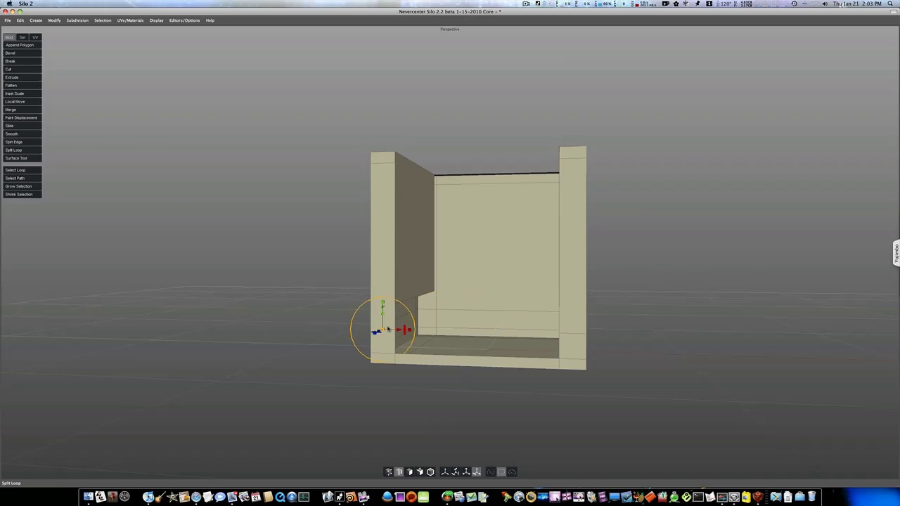
left_click_drag(480, 310, 488, 282)
left_click(618, 286)
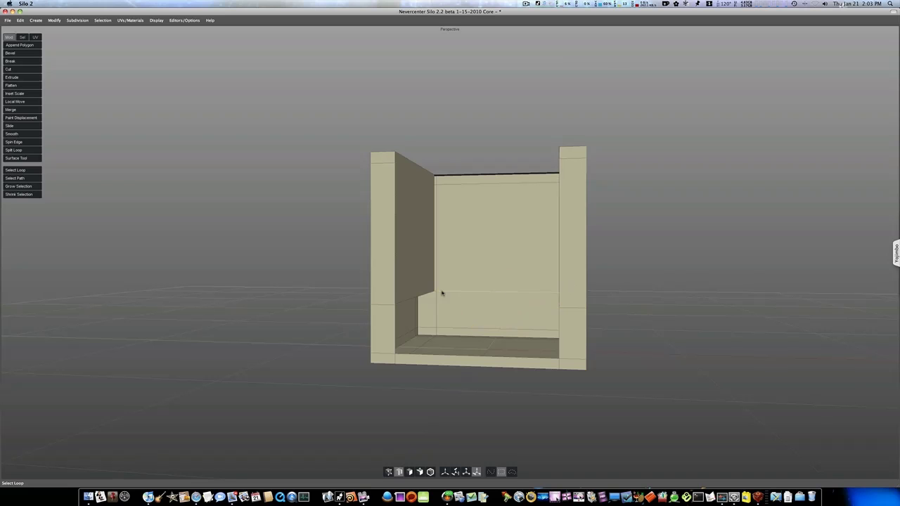
- Merge the overlapping vertices where the inner walls' lower edges meet the front posts, on both sides
scroll(415, 298, "up", 5)
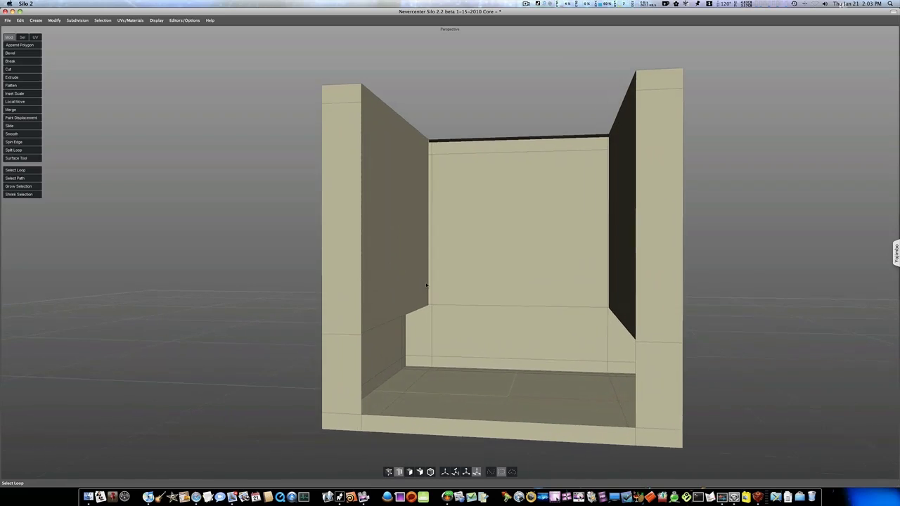
middle_click_drag(426, 285, 437, 254, "alt")
scroll(366, 293, "up", 2)
scroll(365, 294, "up", 5)
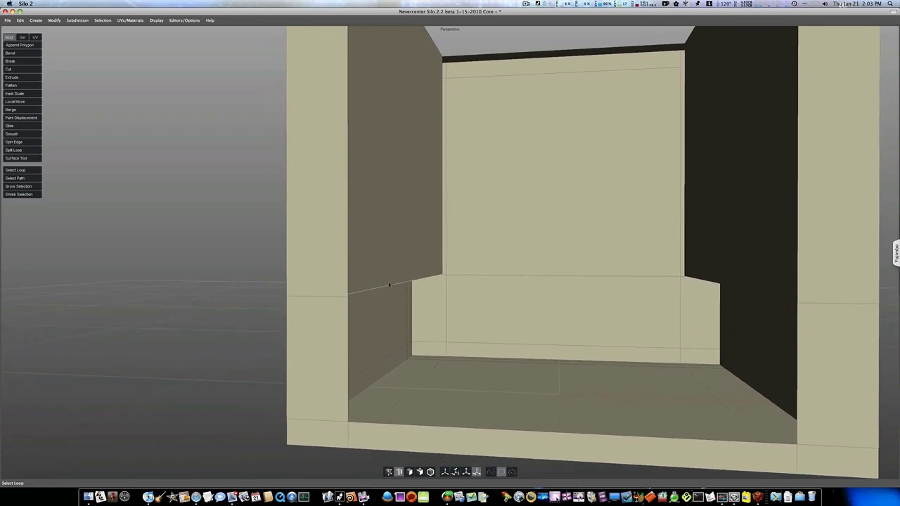
left_click(388, 472)
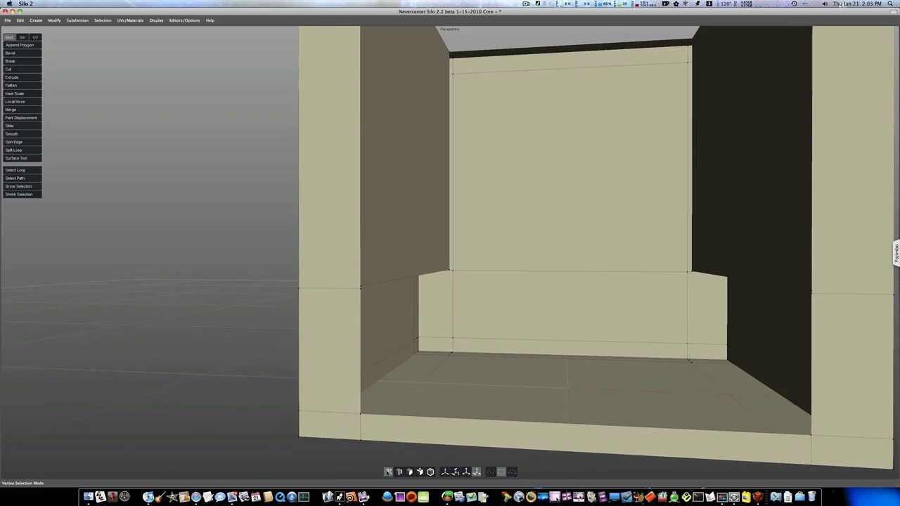
left_click(362, 293)
left_click(38, 109)
middle_click_drag(522, 318, 534, 324)
left_click(760, 282)
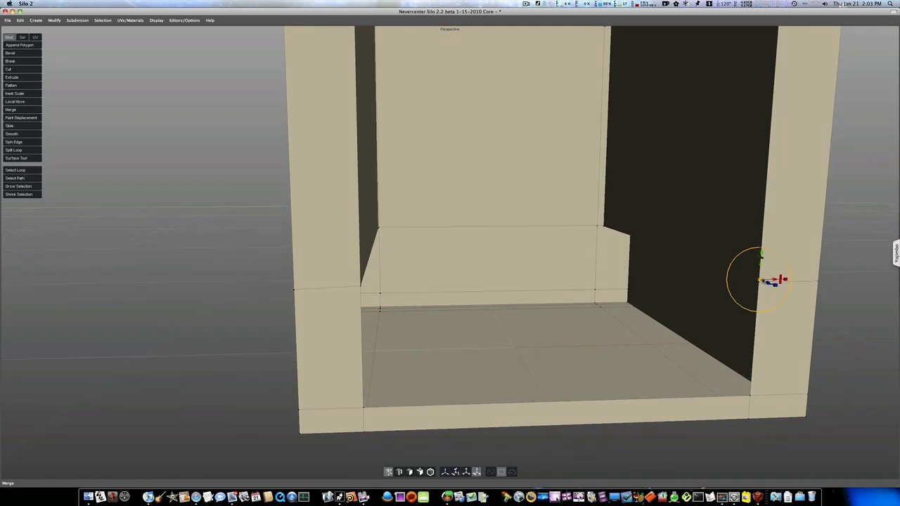
left_click(11, 110)
middle_click_drag(438, 221, 472, 237)
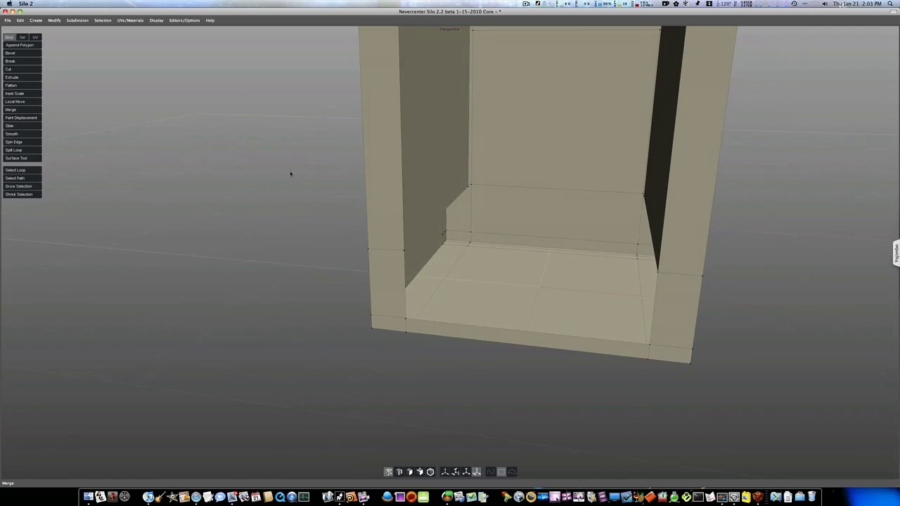
- Bridge the two short vertical edges on either side of the front opening to fill its lower part
key("s")
left_click(406, 295)
mouse_move(450, 325)
middle_mouse_down()
mouse_move(466, 323)
mouse_move(457, 325)
middle_mouse_up()
left_click(640, 288, "shift")
middle_click_drag(727, 285, 740, 288)
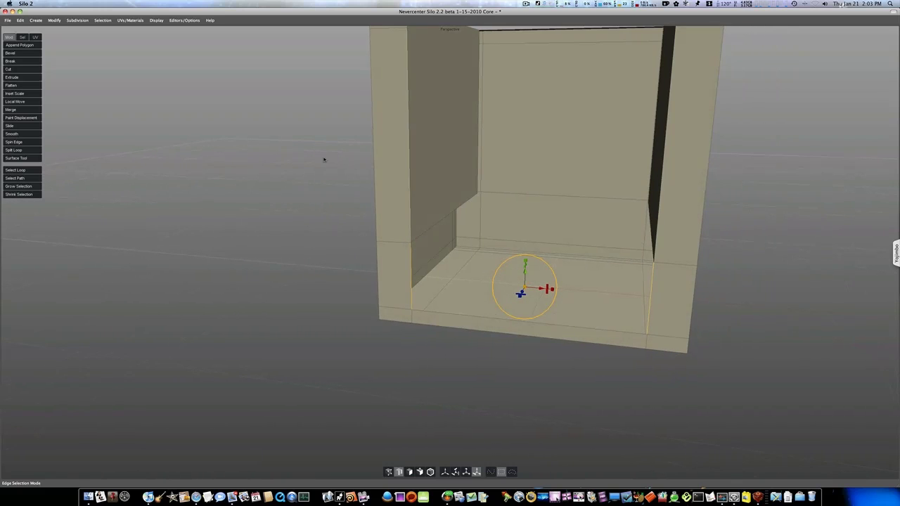
left_click(55, 20)
left_click(58, 20)
left_click(56, 21)
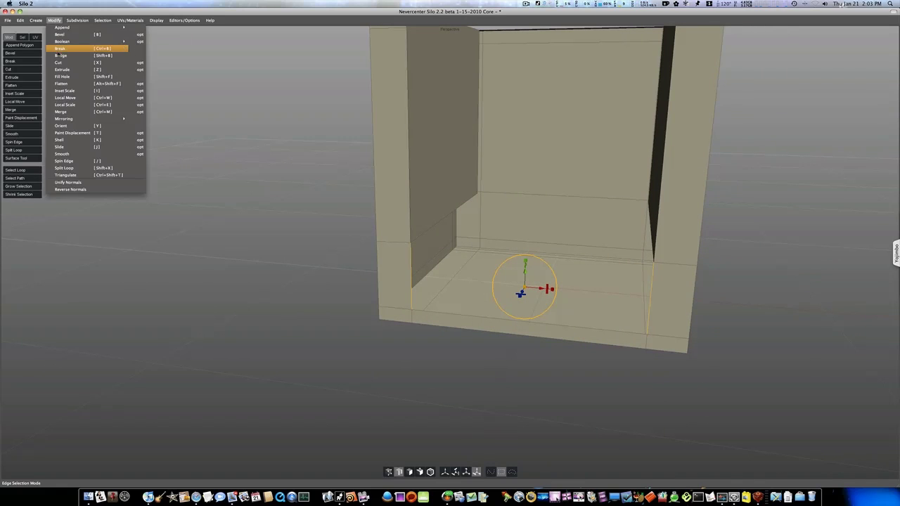
left_click(58, 54)
left_click_drag(155, 133, 497, 223, "alt")
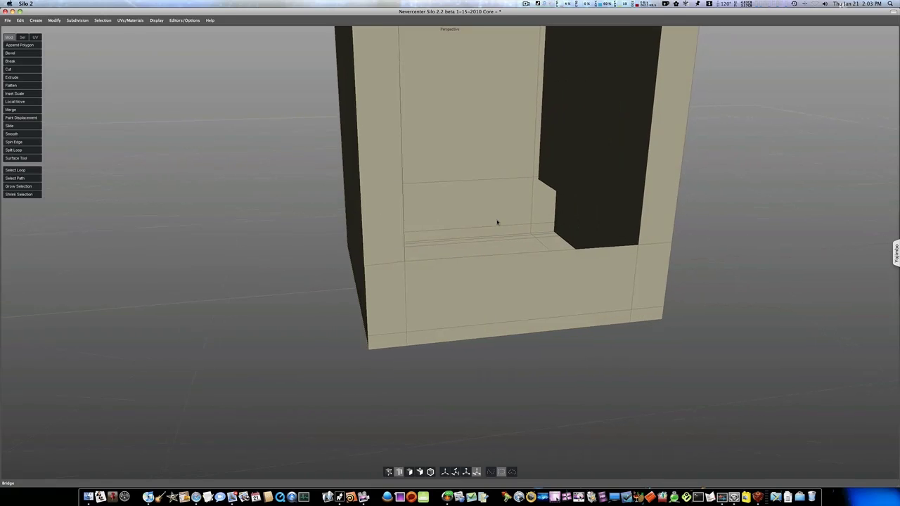
- Bridge the lower edges of the two inner side walls to form the seat surface
scroll(495, 222, "down", 4)
middle_click_drag(495, 222, 461, 222)
left_click(462, 222)
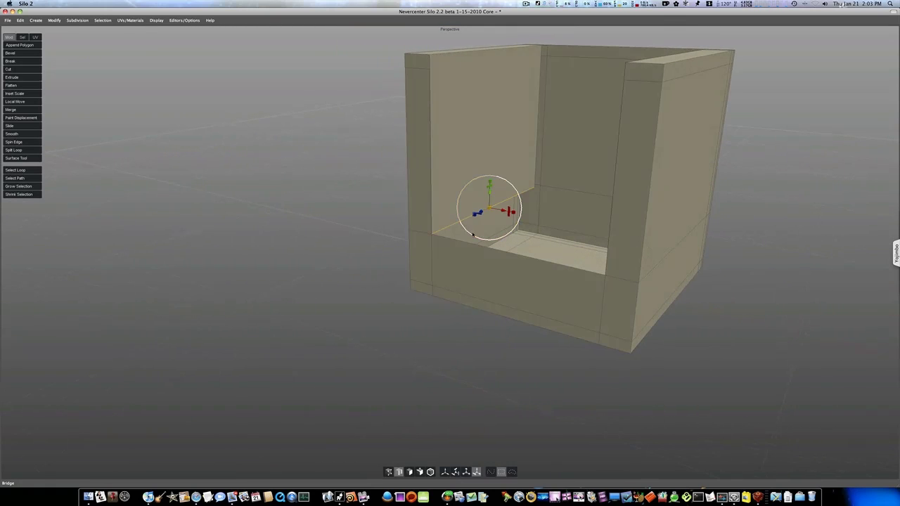
middle_click_drag(526, 261, 541, 269)
left_click(667, 228, "shift")
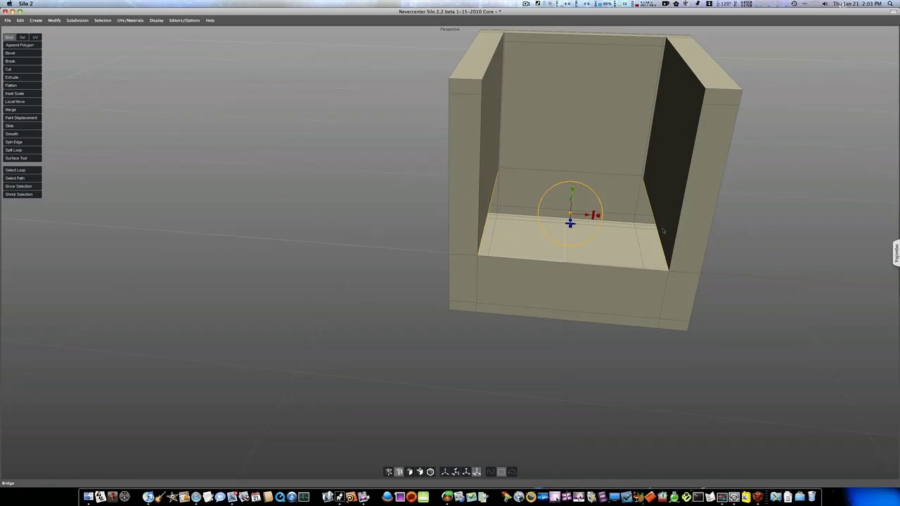
left_click(52, 20)
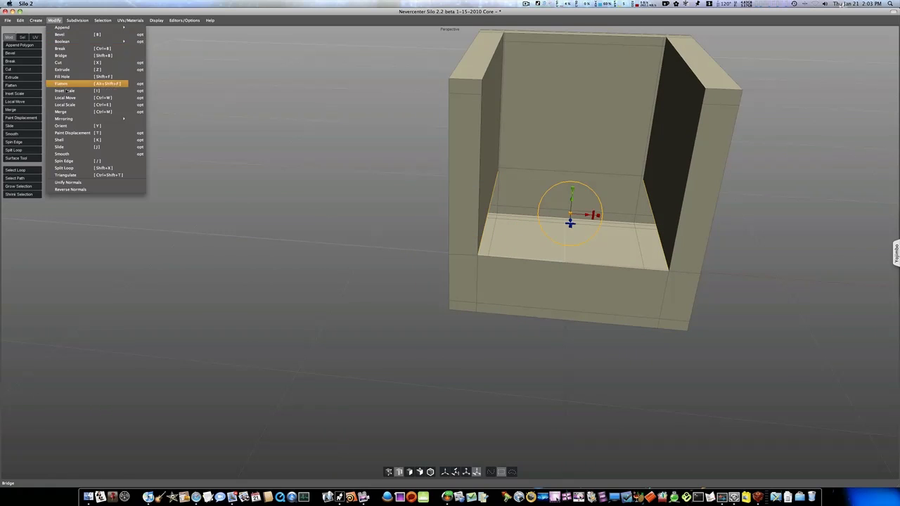
left_click(71, 57)
middle_click_drag(458, 229, 450, 281)
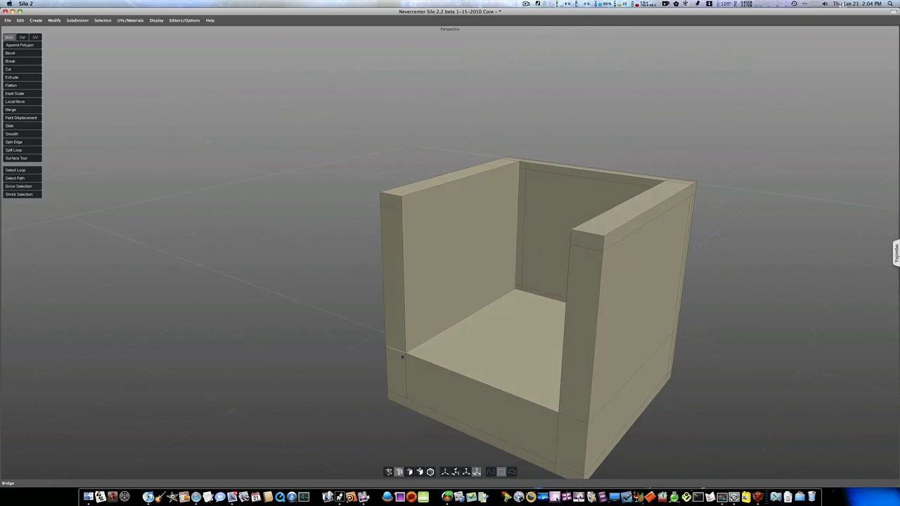
- Select the vertex where the seat meets the front post and test it with a tiny vertical move
key("d")
scroll(425, 353, "up", 5)
middle_click_drag(441, 337, 451, 302)
key("a")
left_click(405, 351)
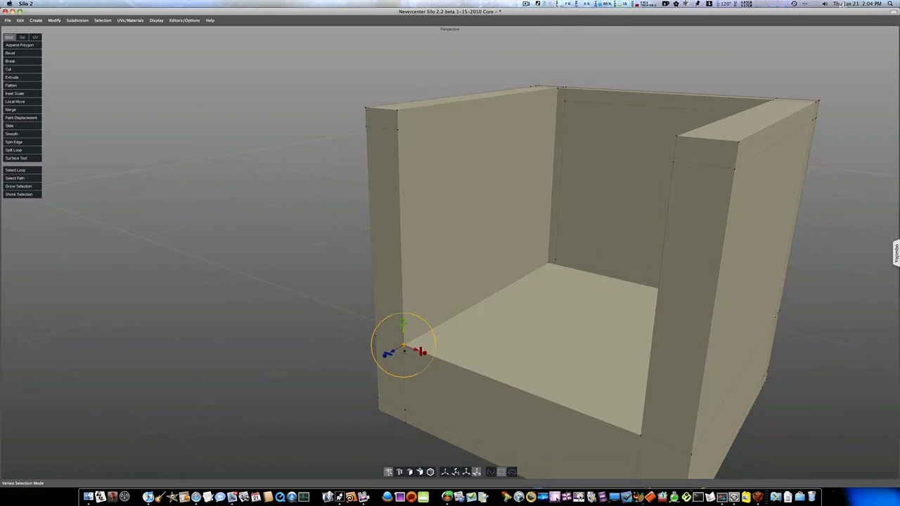
left_click_drag(405, 328, 404, 329)
middle_click_drag(462, 350, 472, 350)
- Extrude the inner top edge of the backrest down to the rear edge of the seat
right_click_drag(517, 298, 491, 233)
key("s")
left_click(487, 165)
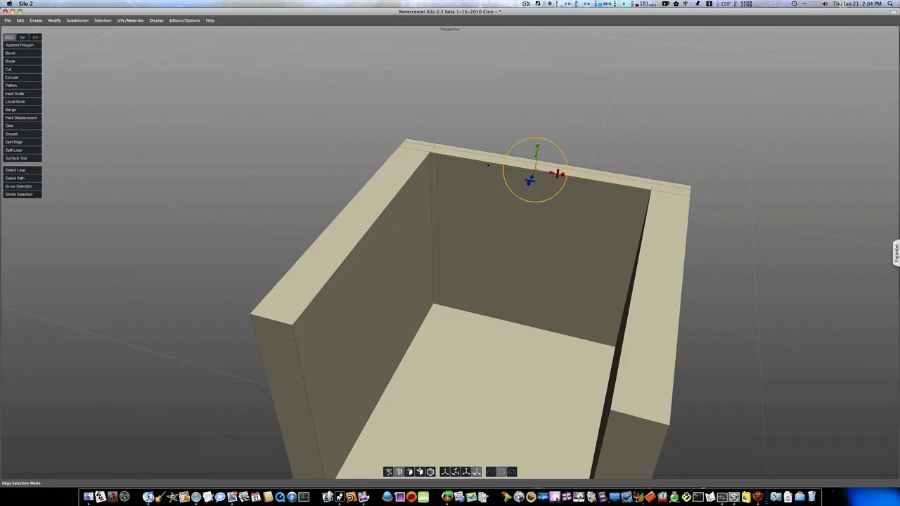
right_click_drag(487, 168, 506, 212)
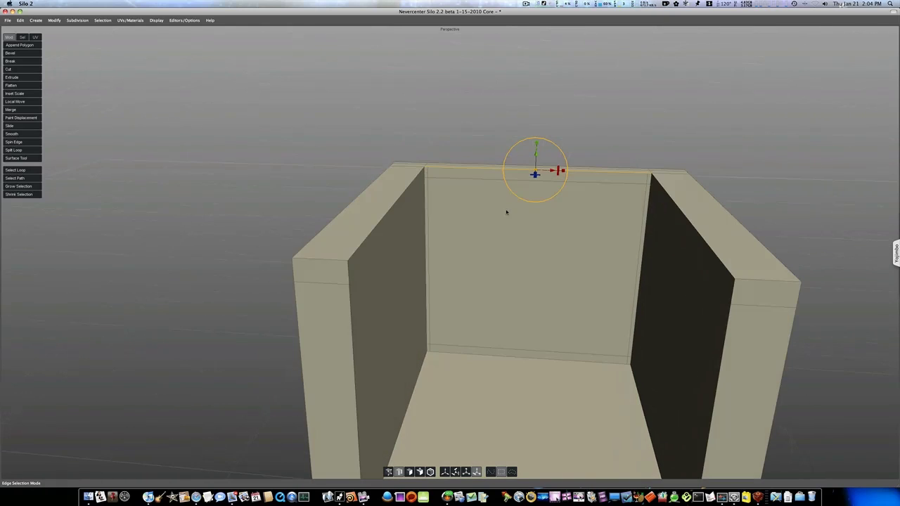
key("x")
left_click_drag(535, 153, 532, 346)
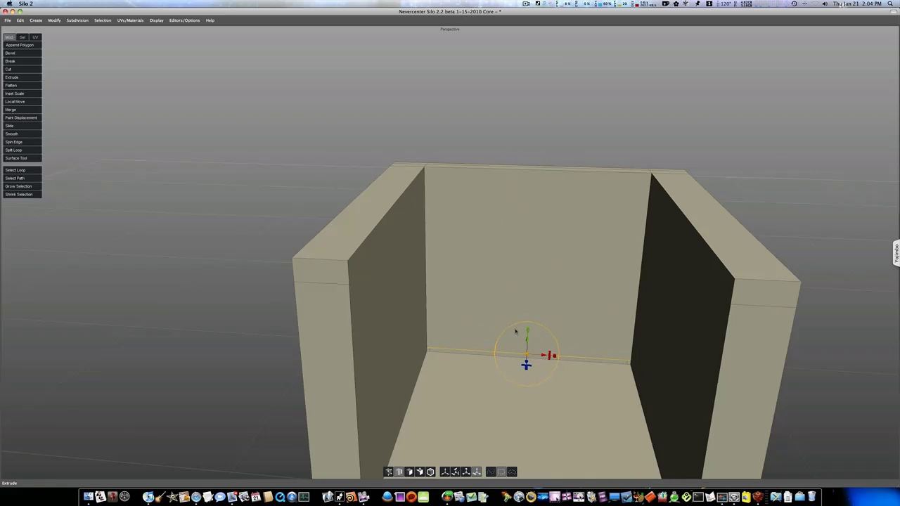
- Merge the overlapping vertices at both rear corners where the new backrest face meets the seat
key("a")
left_click(425, 360)
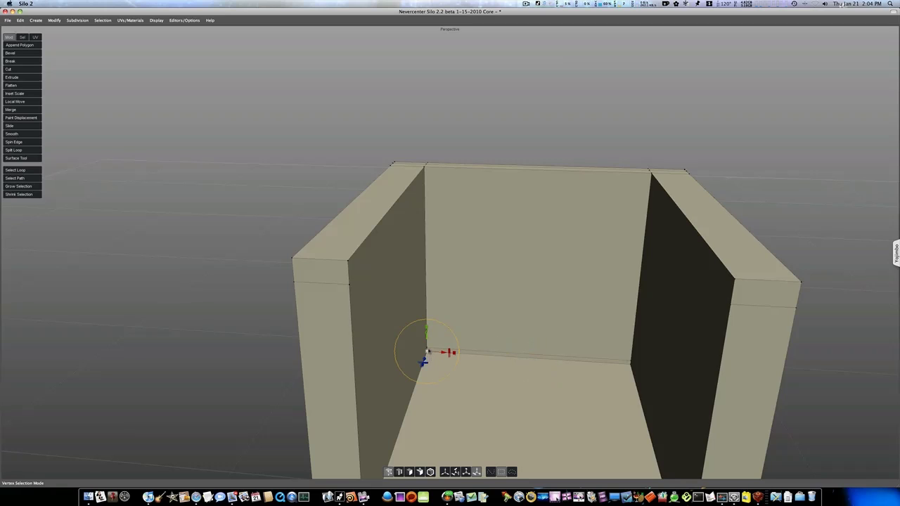
left_click(12, 109)
left_click(632, 367)
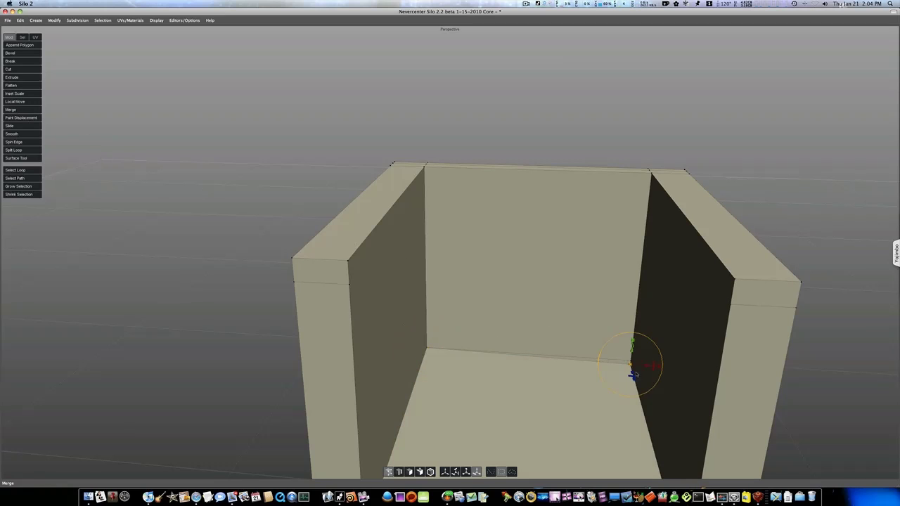
left_click(33, 111)
scroll(446, 297, "down", 6)
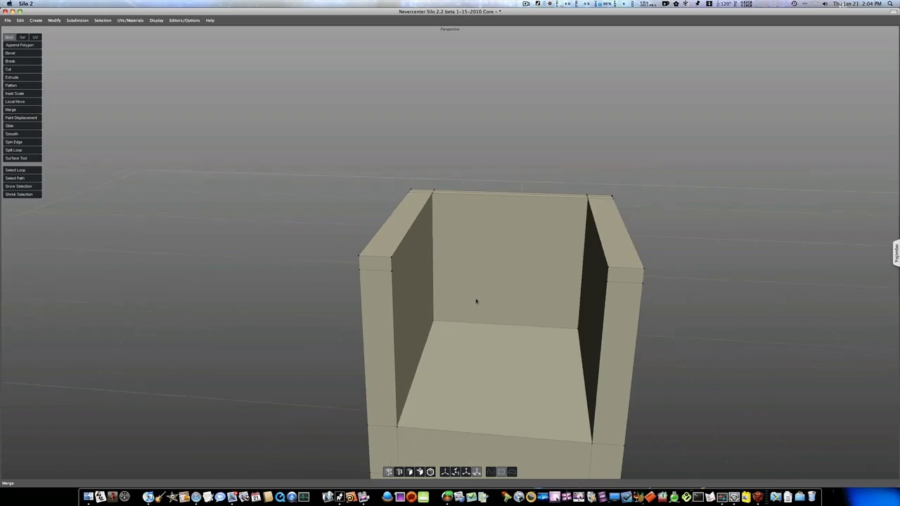
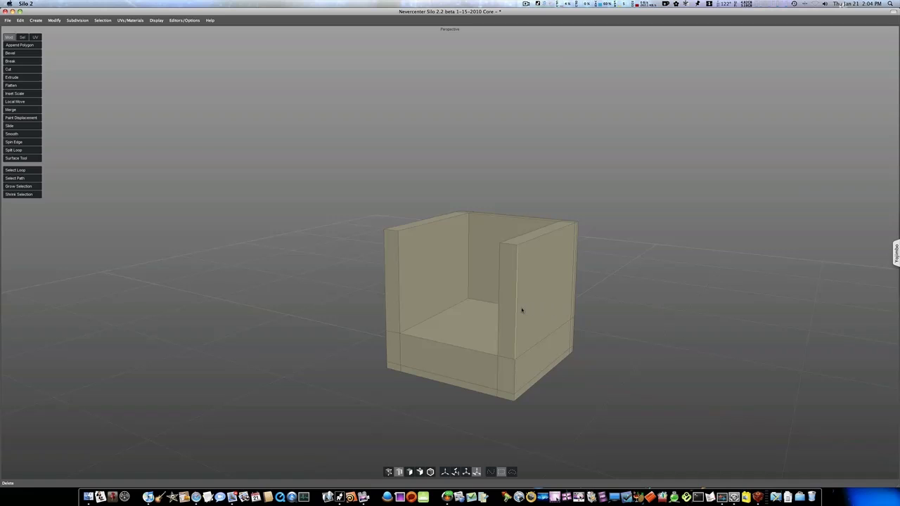
- Split supporting edge loops around the chair near the armrest tops and seat level, and lengthwise through both arms
key("shift+x")
left_click_drag(520, 311, 556, 301)
left_click_drag(515, 338, 561, 338)
left_click_drag(518, 251, 506, 248)
left_click_drag(381, 234, 388, 236)
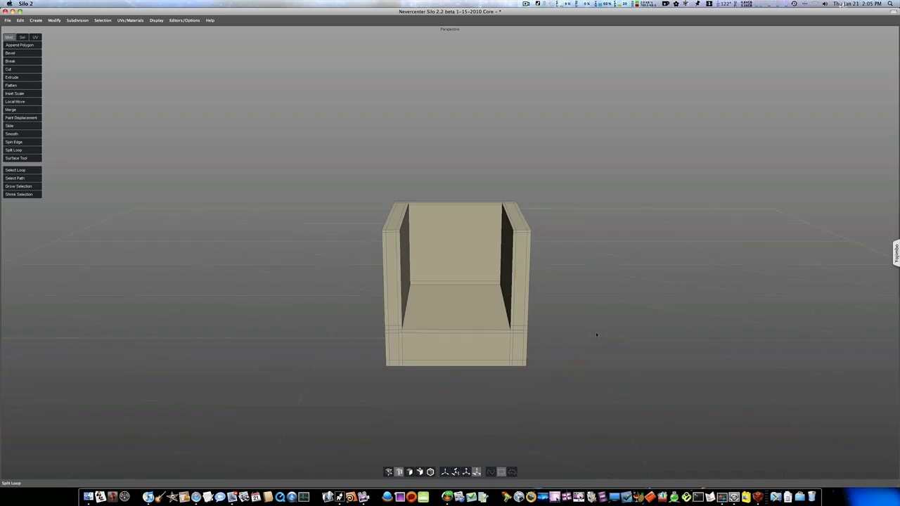
- Preview the chair with several levels of subdivision and return it to the unsubdivided mesh
key("c")
key("c")
key("c")
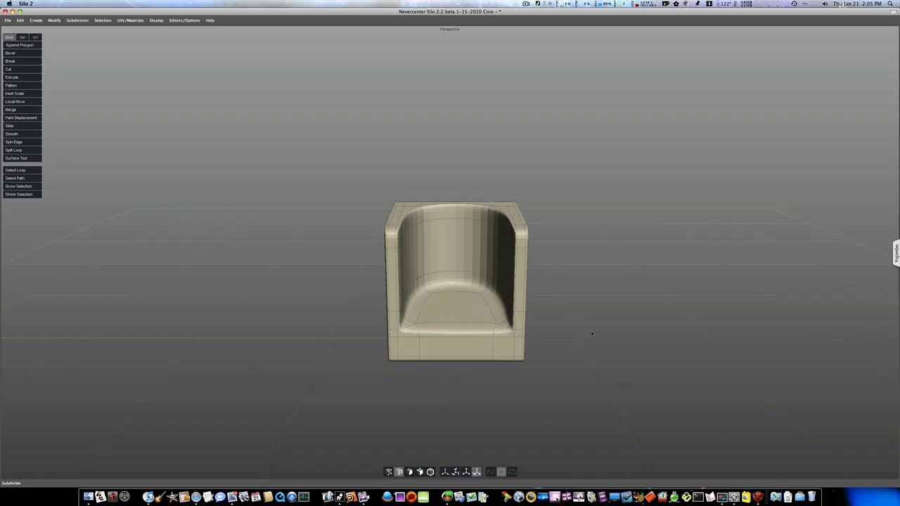
key("c")
mouse_move(583, 329)
left_mouse_down("alt")
mouse_move(549, 325)
mouse_move(587, 323)
mouse_move(578, 326)
left_mouse_up("alt")
key("v")
key("v")
key("v")
key("shift+c")
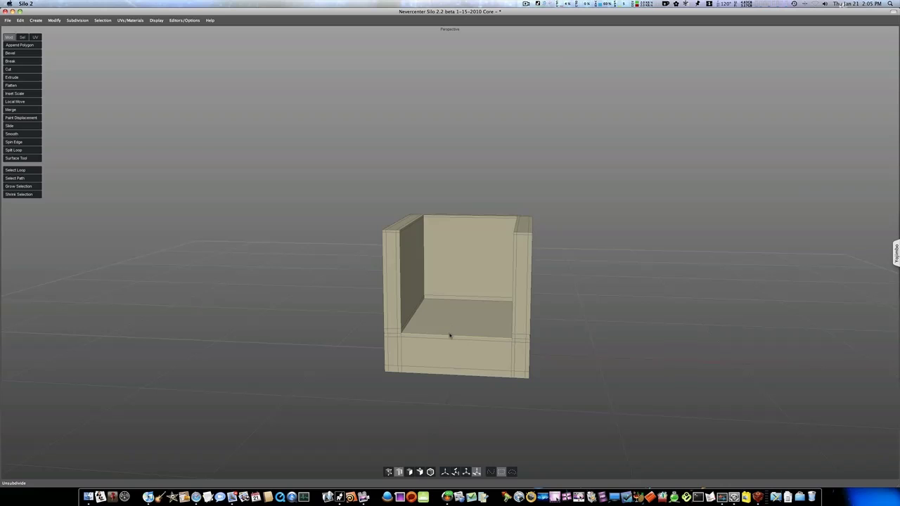
- Split edge loops through the seat and backrest close to both arms and check them with a brief subdivision preview
key("shift+x")
left_click_drag(450, 335, 432, 335)
left_click(462, 336)
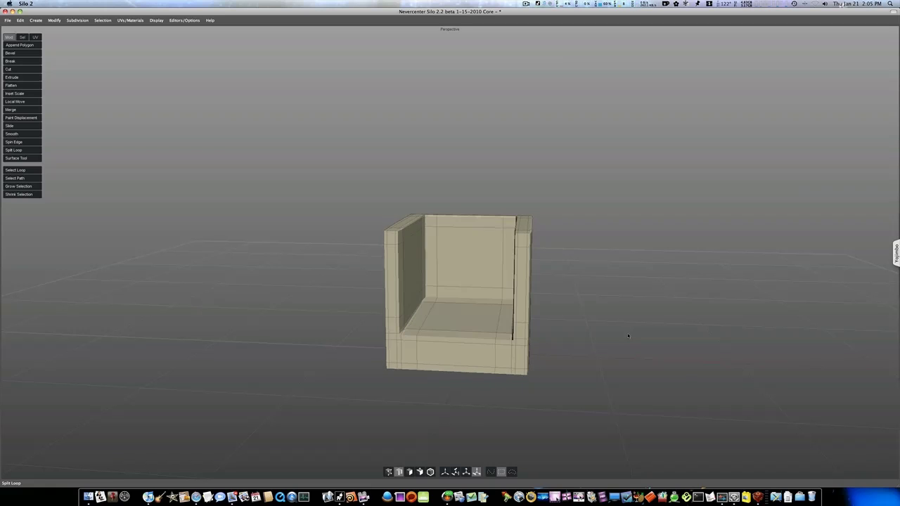
key("c")
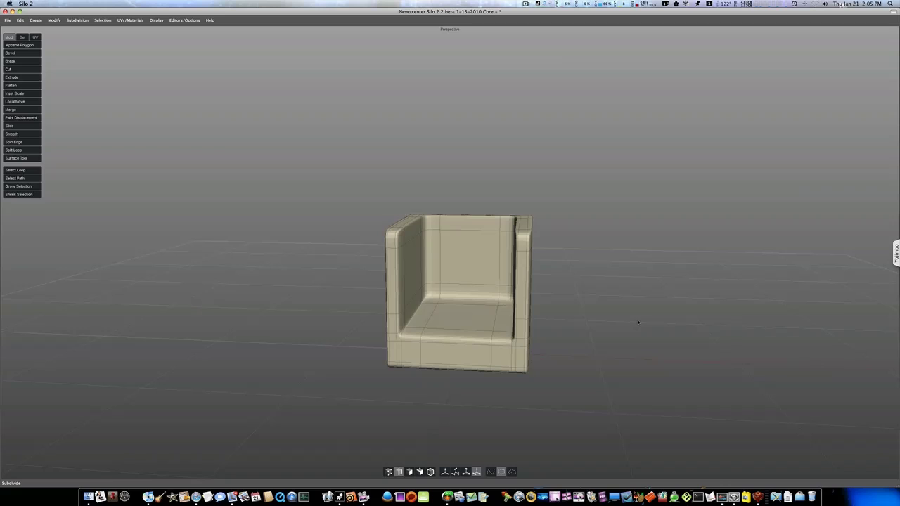
key("shift+c")
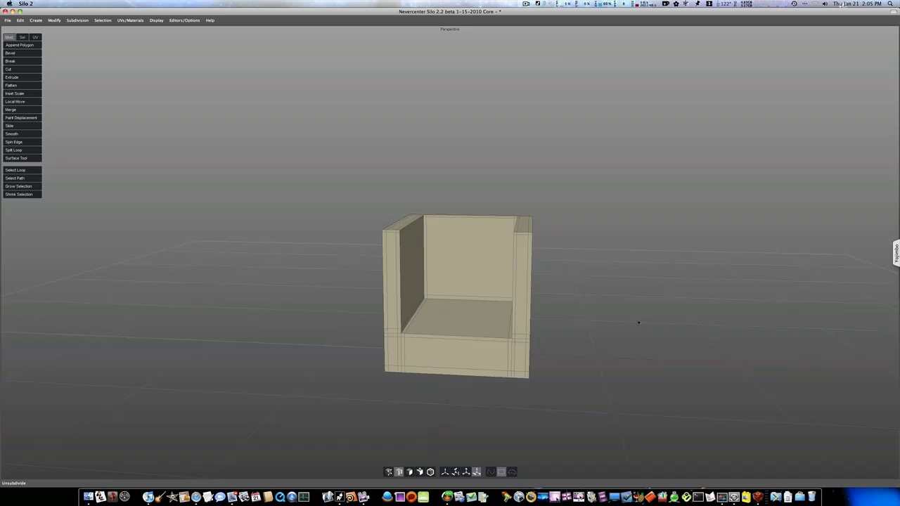
- Raise the large seat face slightly and move the inner backrest face a little forward
key("d")
left_click(454, 324)
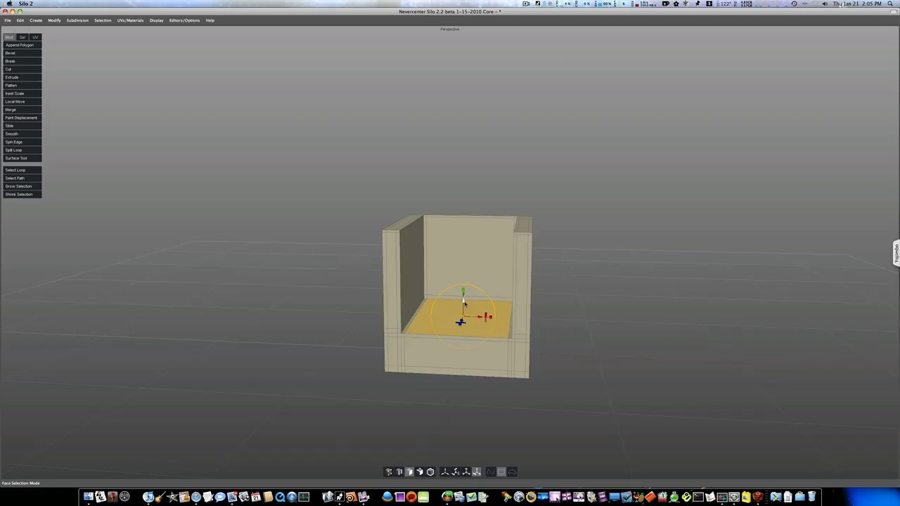
left_click_drag(463, 301, 463, 297)
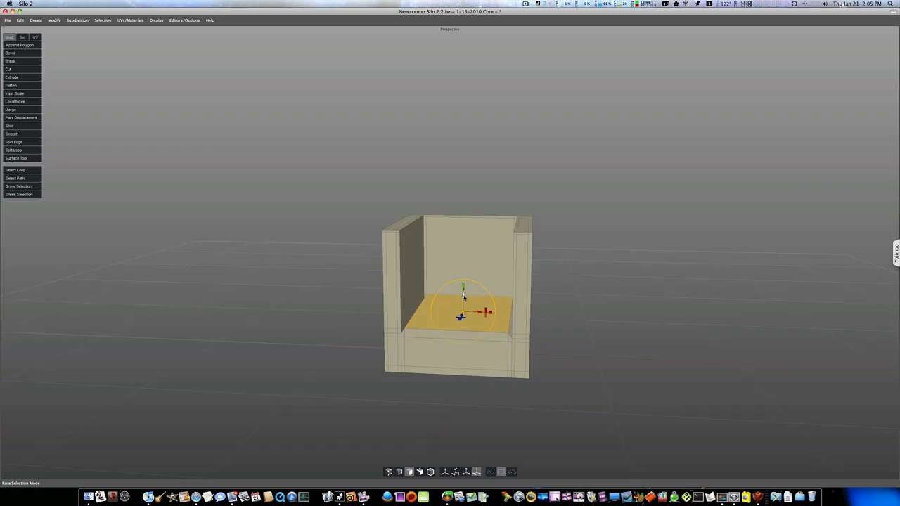
left_click(470, 256)
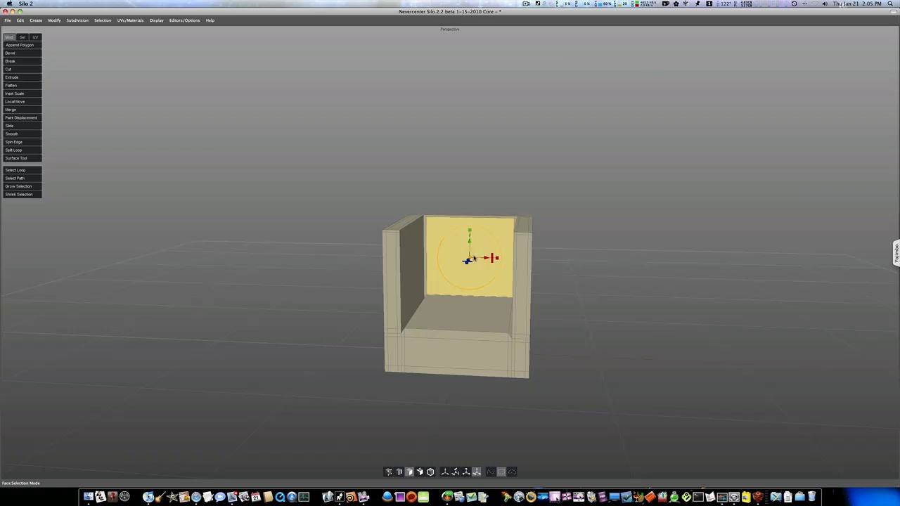
left_click_drag(475, 273, 475, 274)
middle_click_drag(475, 274, 464, 267)
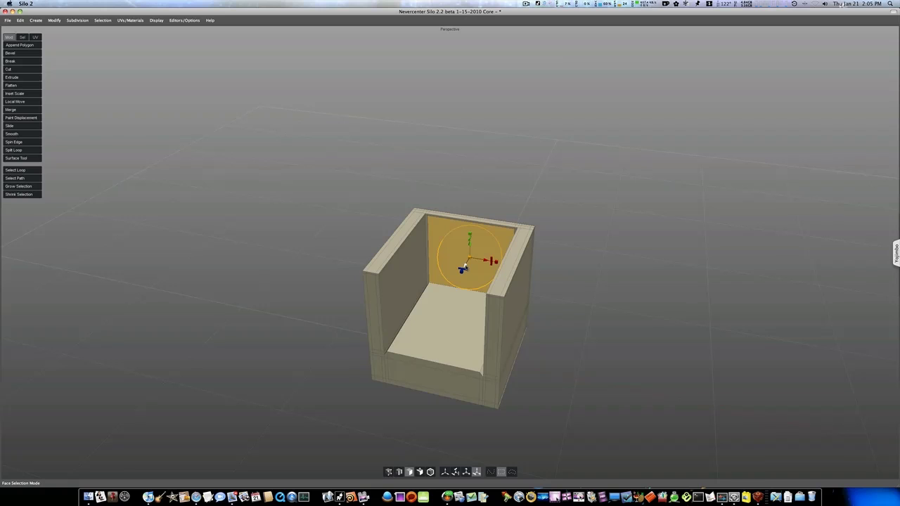
left_click(598, 288)
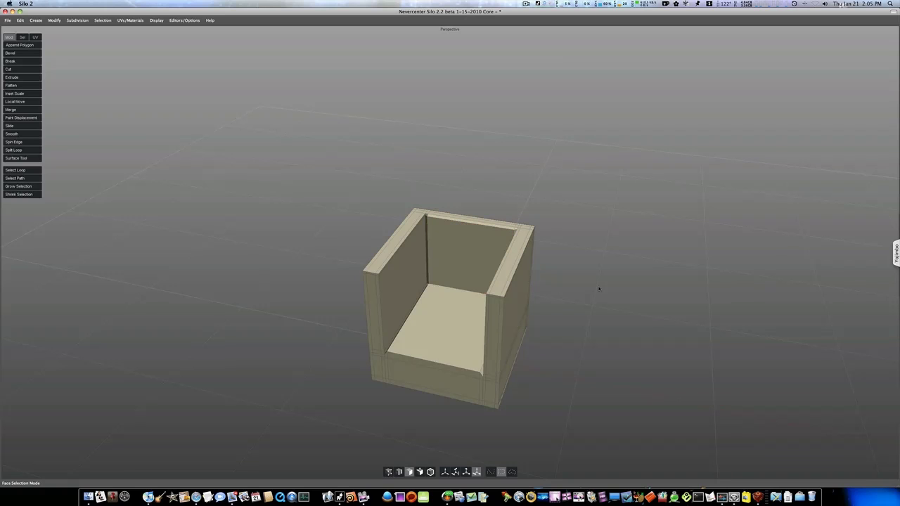
- Subdivide the chair and puff up the seat by raising and widening its central face
key("c")
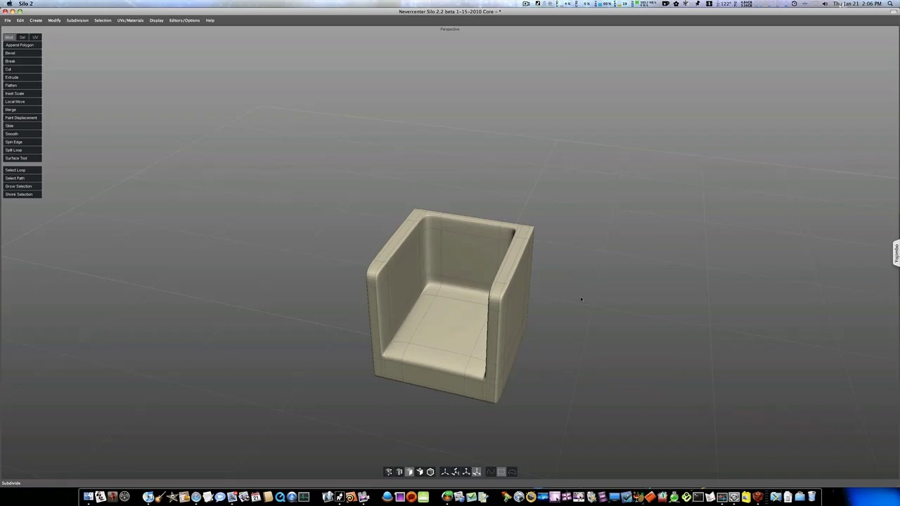
middle_click_drag(581, 299, 460, 308)
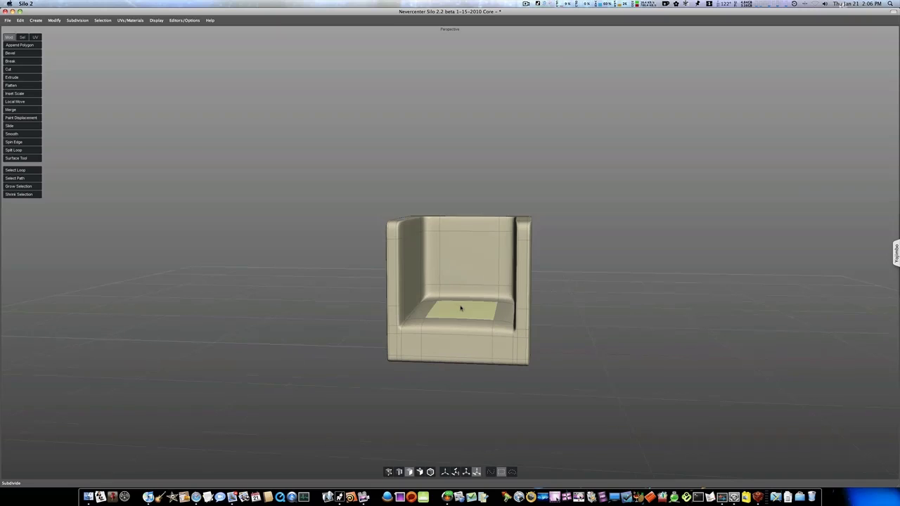
left_click(460, 308)
key("w")
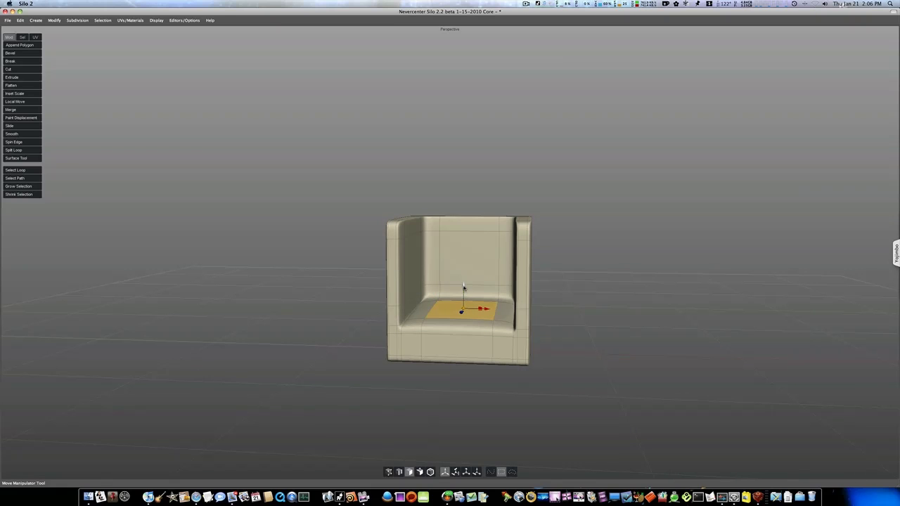
left_click_drag(463, 286, 464, 279)
key("t")
left_click_drag(491, 302, 499, 302)
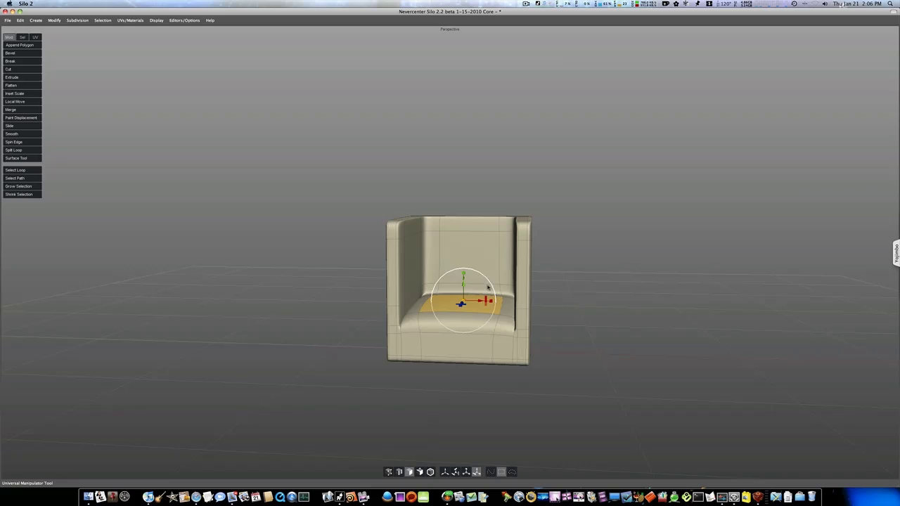
- Pull the central face of the subdivided backrest forward to pad it, and clear the selection
left_click(484, 276)
middle_click_drag(490, 287, 480, 302)
left_click_drag(463, 275, 451, 280)
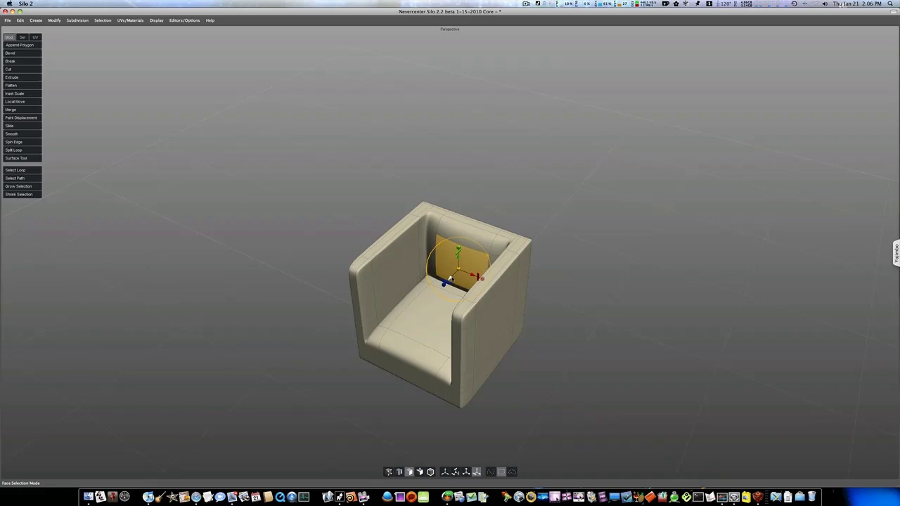
middle_click_drag(450, 280, 582, 259)
left_click(596, 300)
middle_click_drag(596, 300, 522, 233)
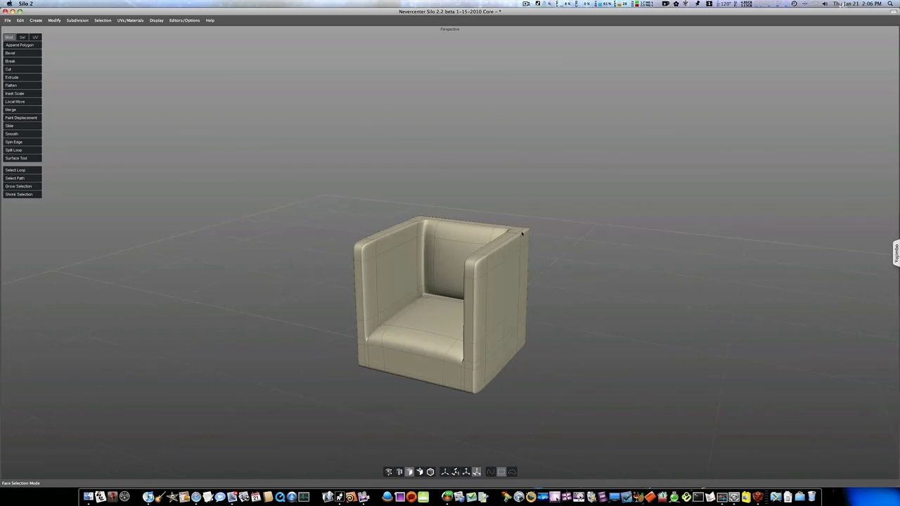
- Hide the wireframe on the chair and subdivide it one more level
left_click(156, 23)
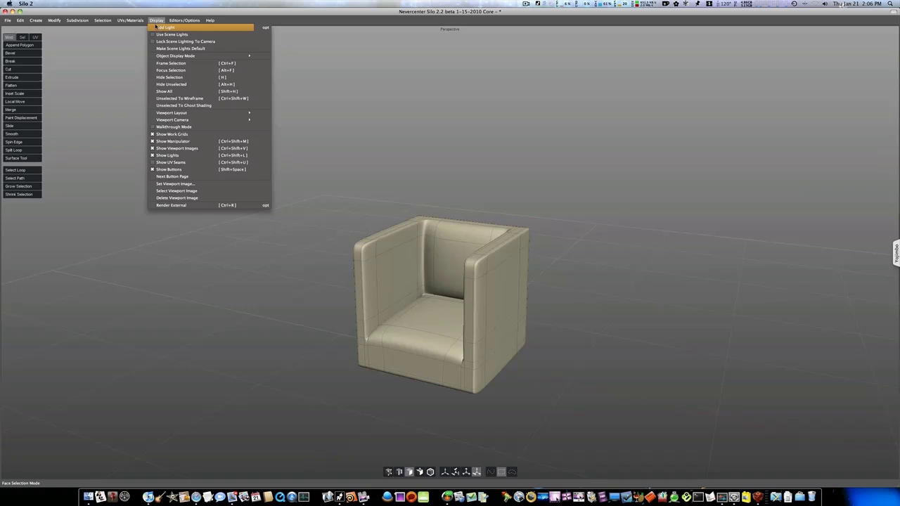
mouse_move(161, 56)
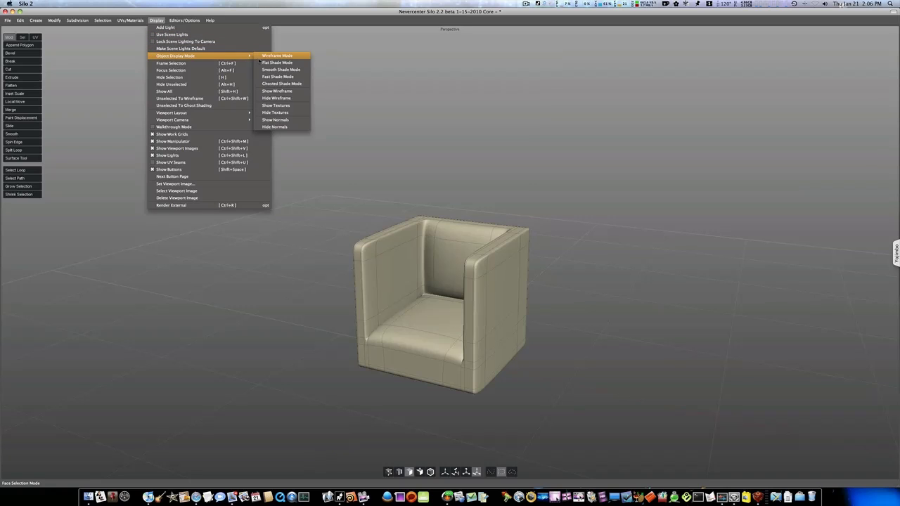
left_click(274, 98)
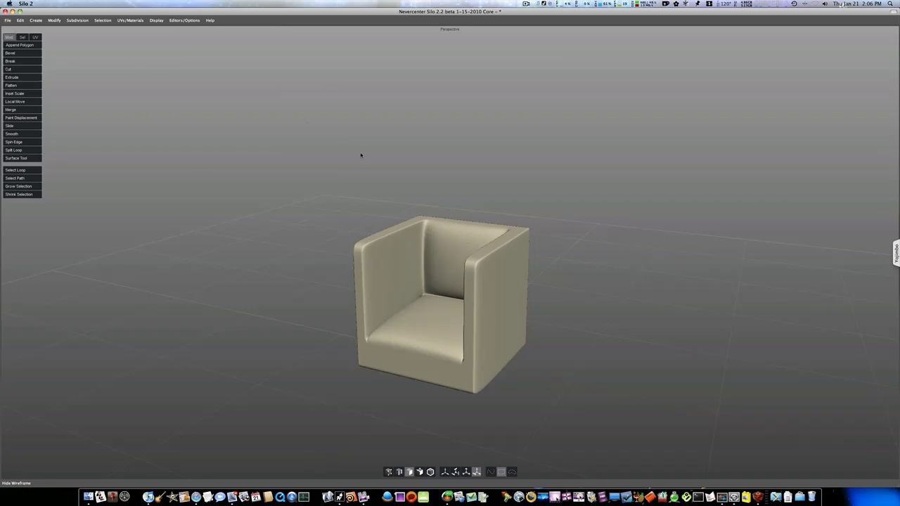
mouse_move(401, 223)
middle_mouse_down()
mouse_move(424, 215)
mouse_move(415, 218)
middle_mouse_up()
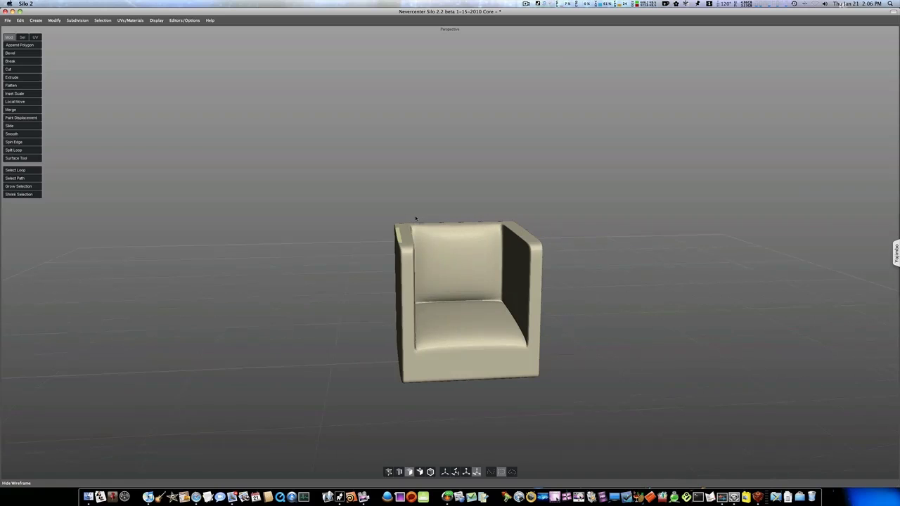
key("c")
middle_click_drag(514, 246, 597, 251)
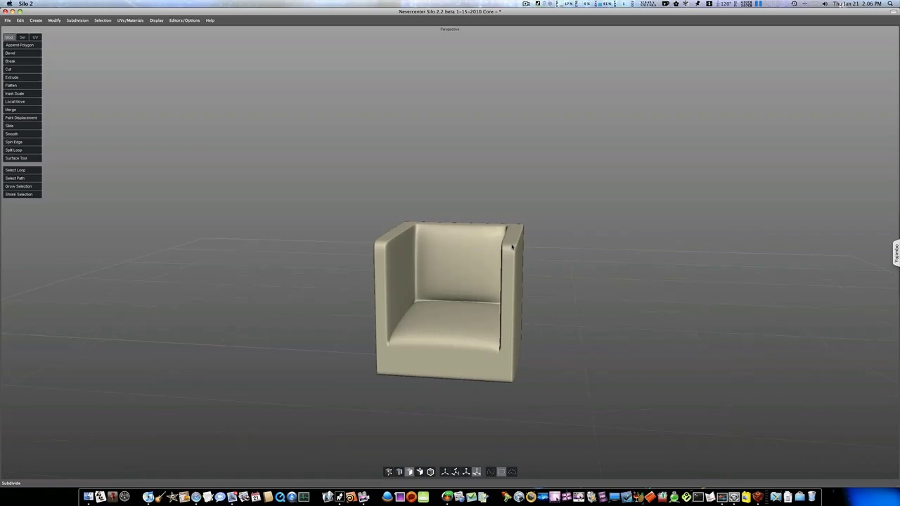